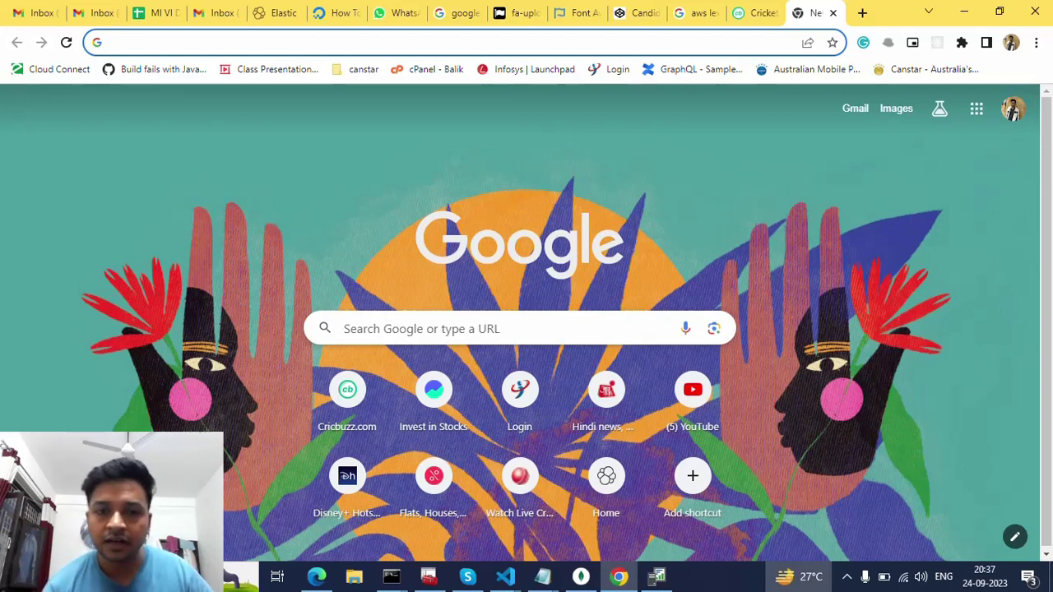
- Launch SQL Server Management Studio from SQL Server Profiler and try to connect to IBS-LAP-320 with Windows Authentication
left_click(652, 581)
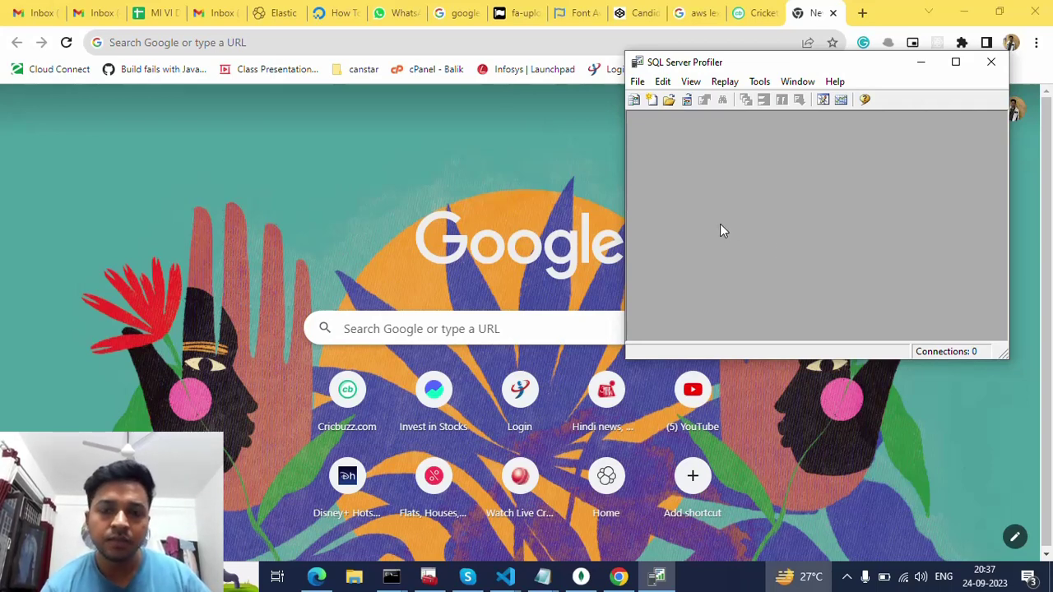
left_click(755, 82)
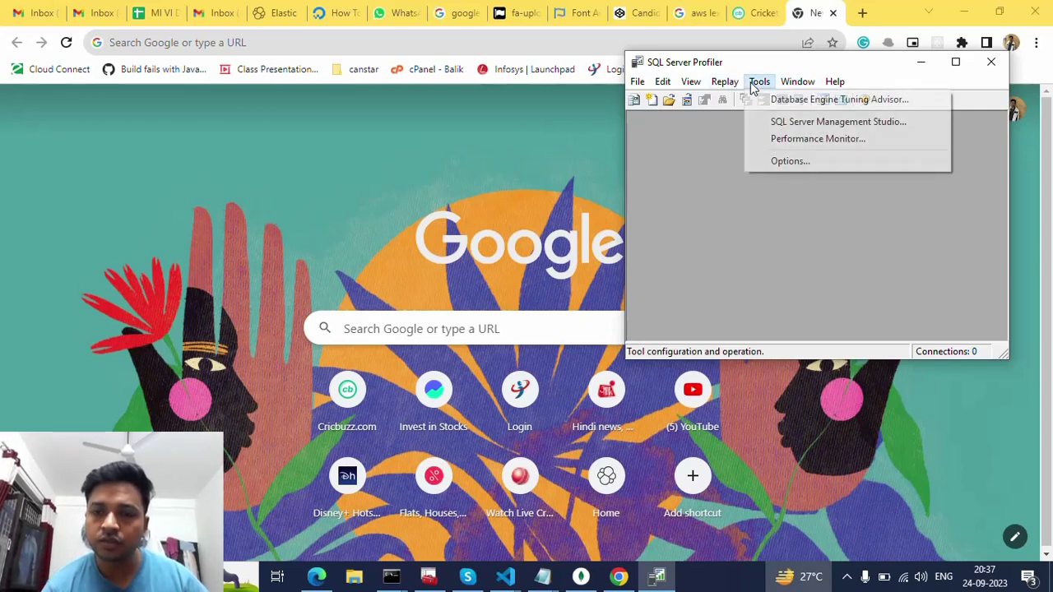
left_click(791, 121)
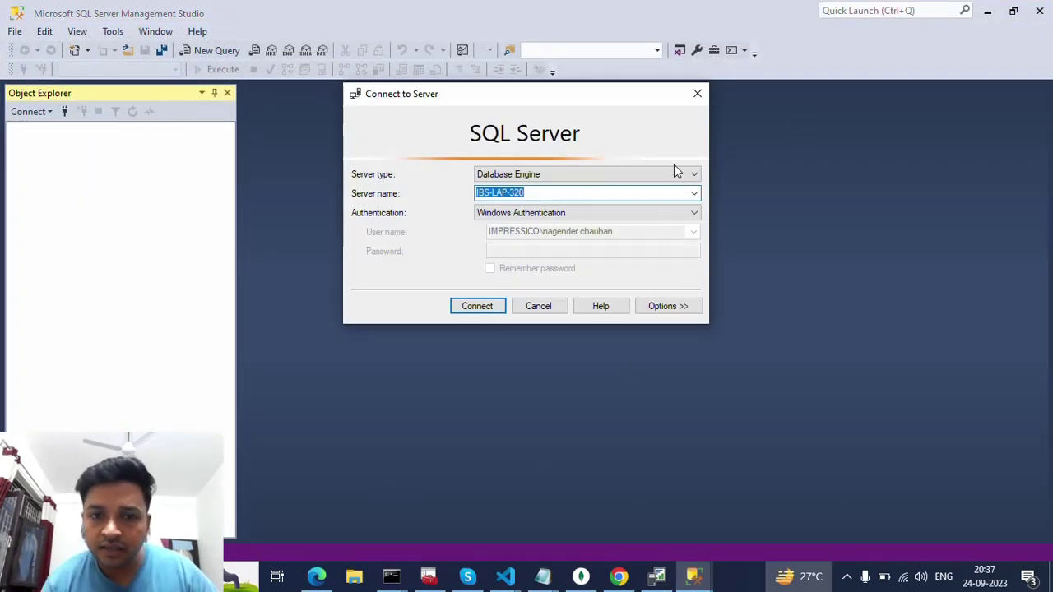
left_click(613, 216)
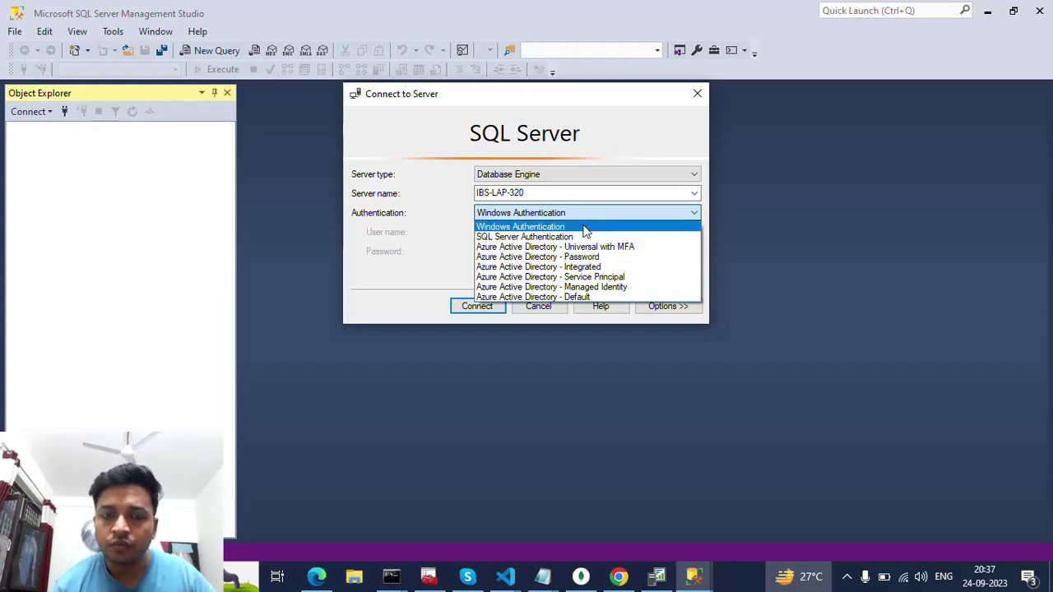
left_click(585, 227)
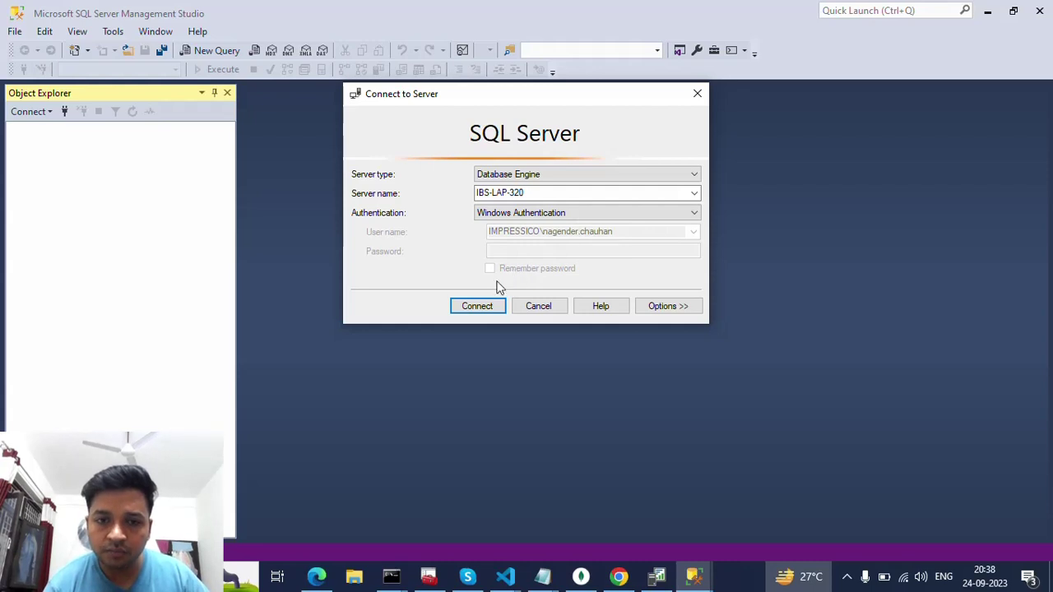
left_click(477, 306)
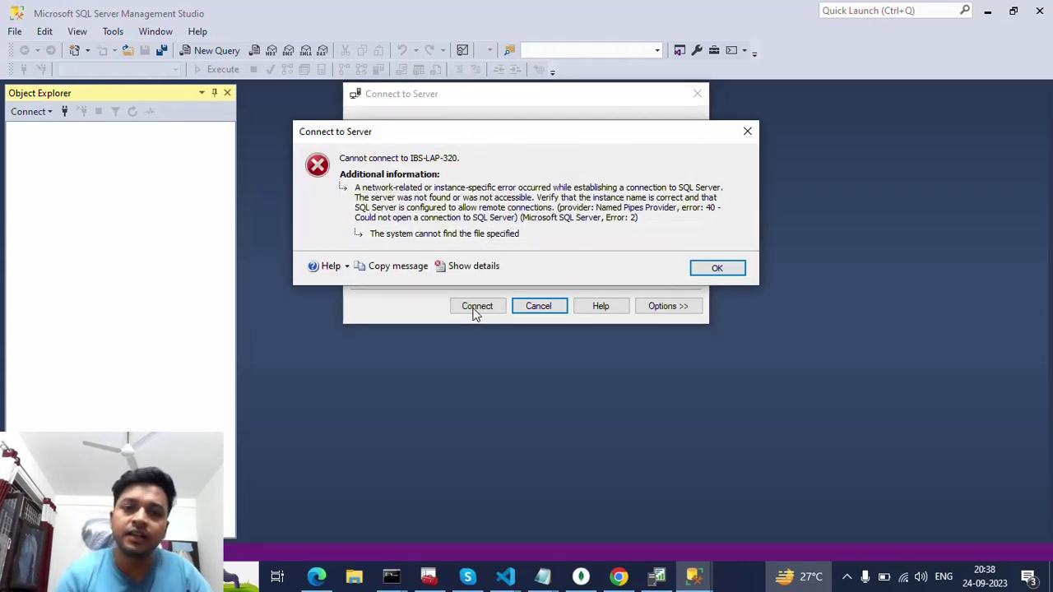
left_click(714, 269)
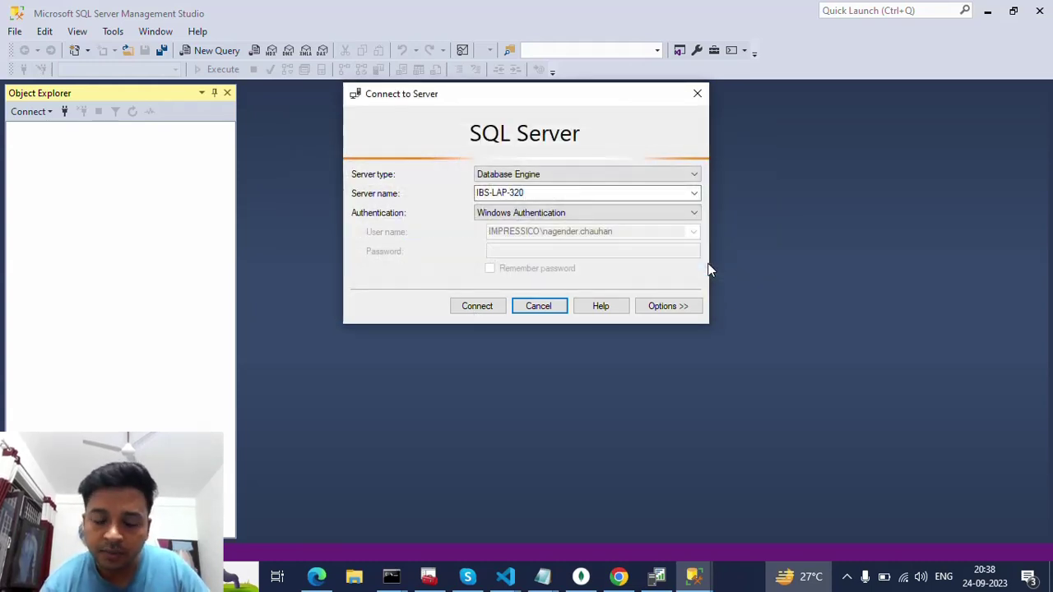
- Switch to SQL Server Configuration Manager and enable the TCP/IP protocol for MSSQLSERVER in its properties
mouse_move(428, 577)
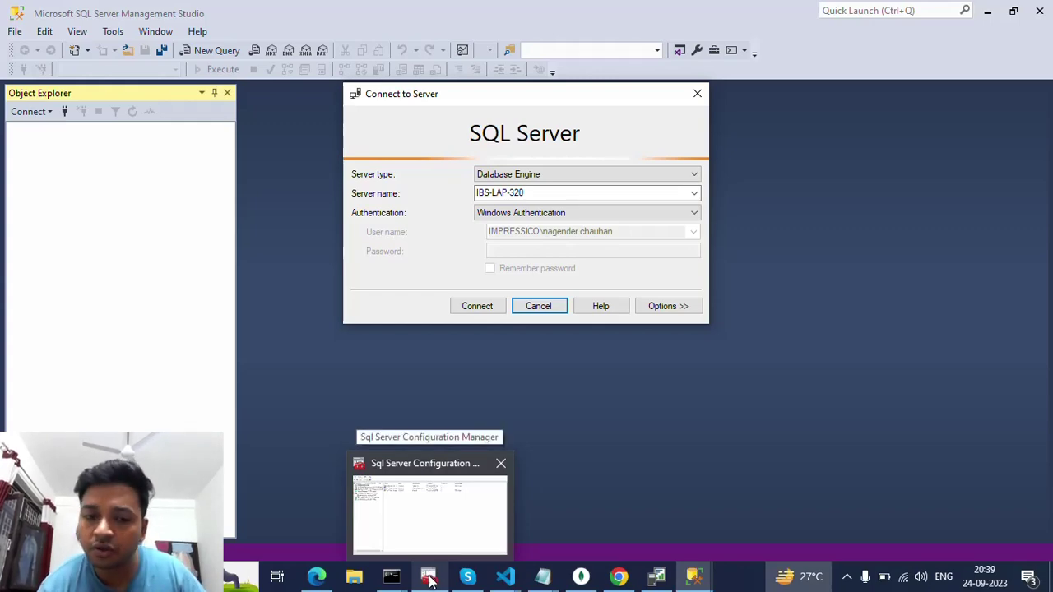
left_click(429, 580)
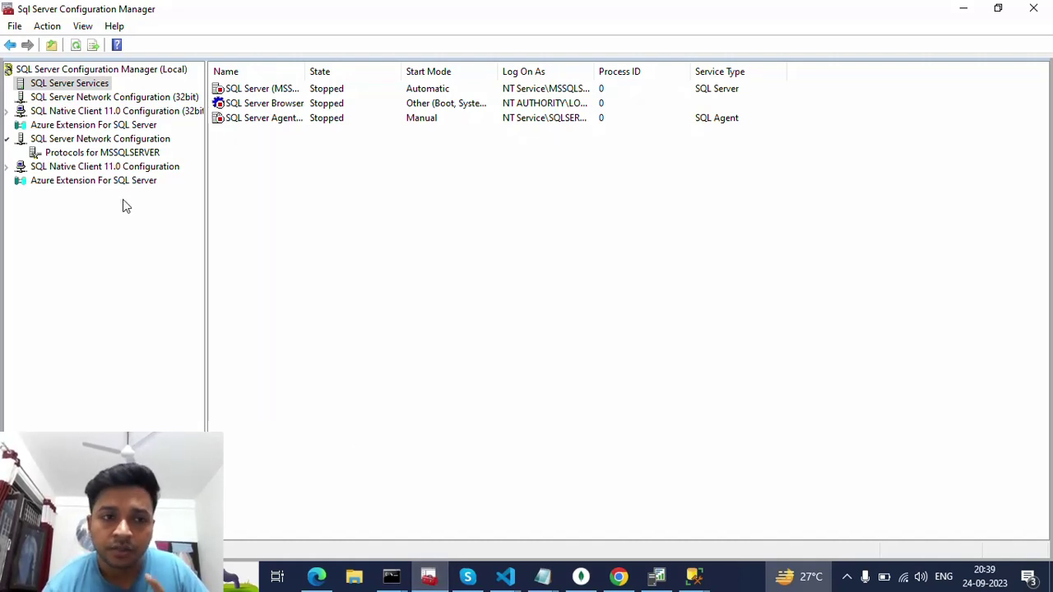
left_click(86, 154)
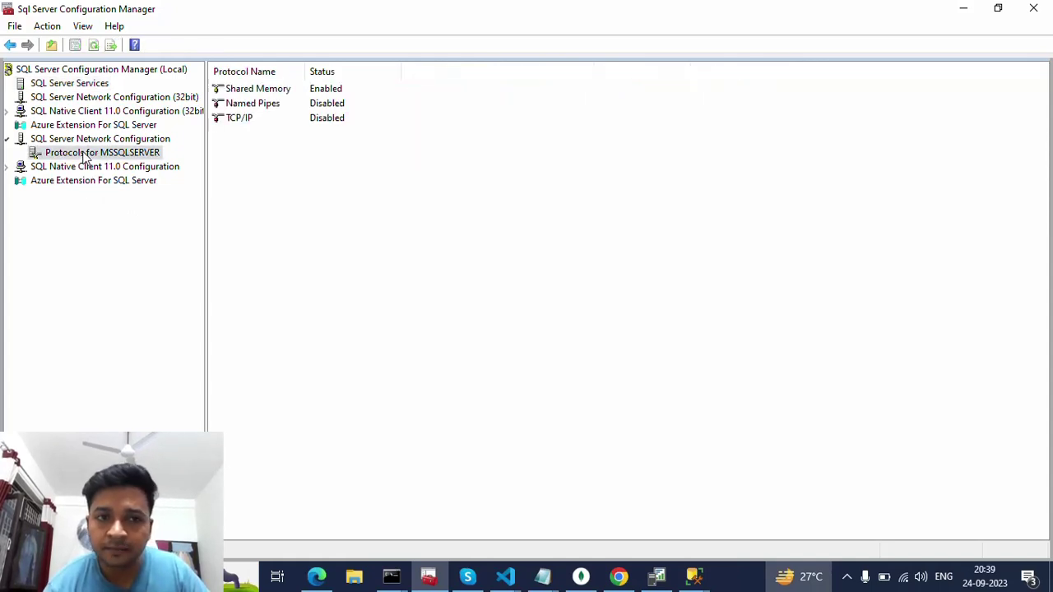
left_click(231, 121)
right_click(232, 120)
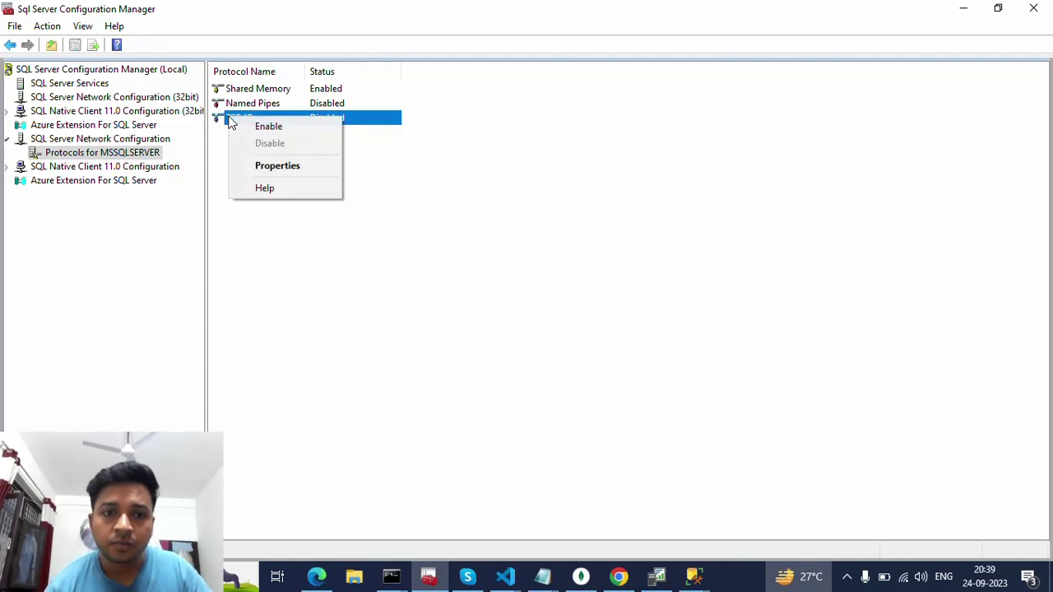
left_click(260, 165)
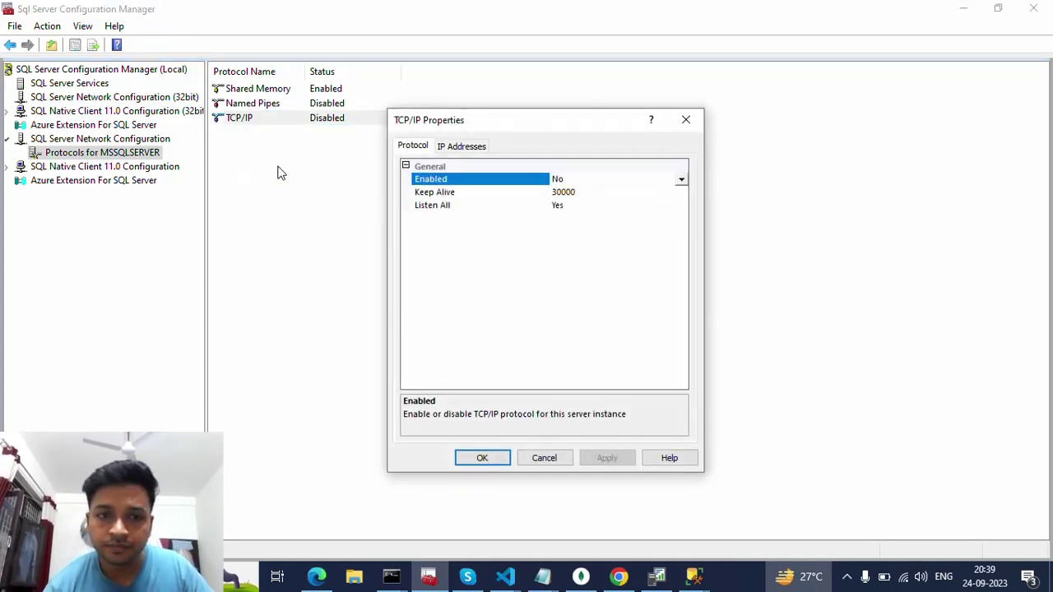
left_click(682, 179)
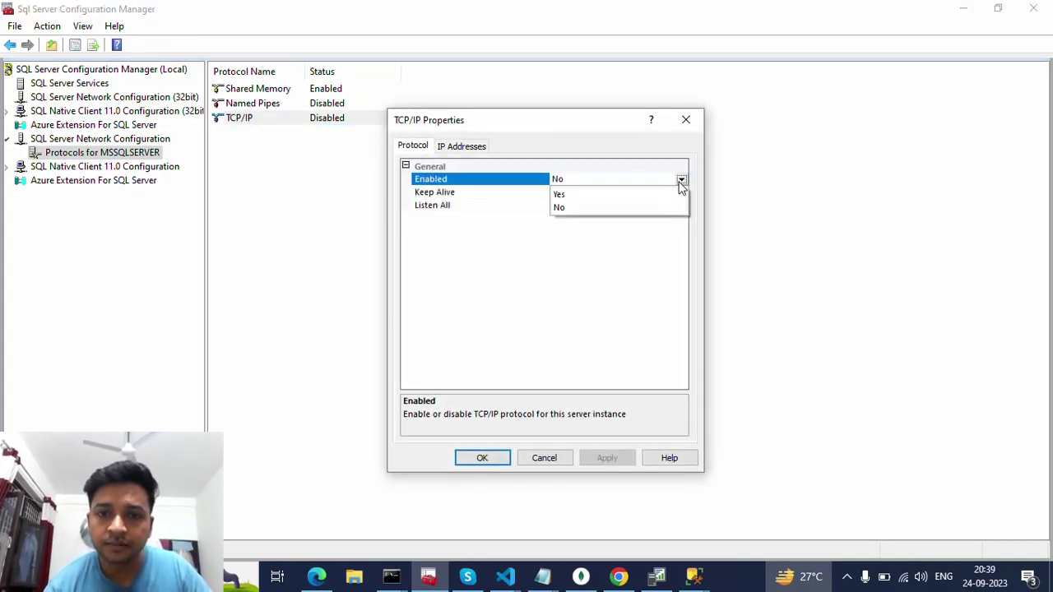
left_click(628, 198)
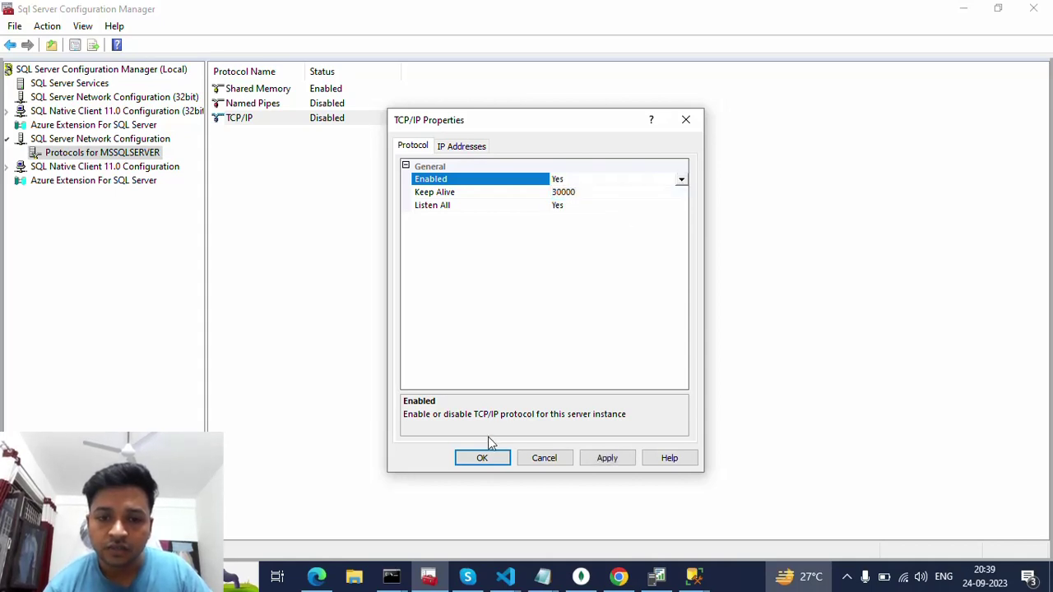
left_click(602, 459)
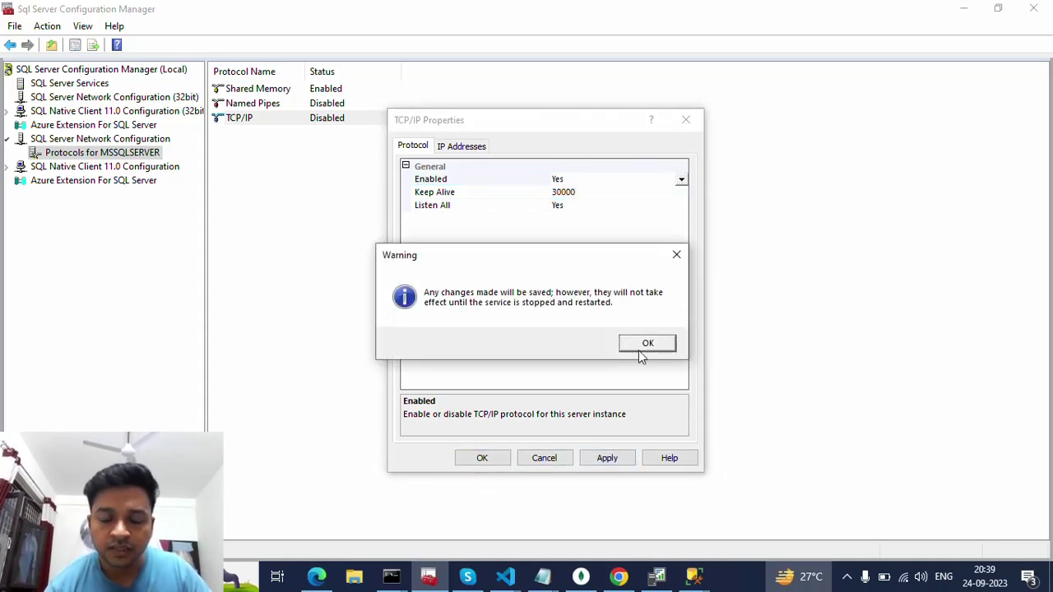
left_click(647, 347)
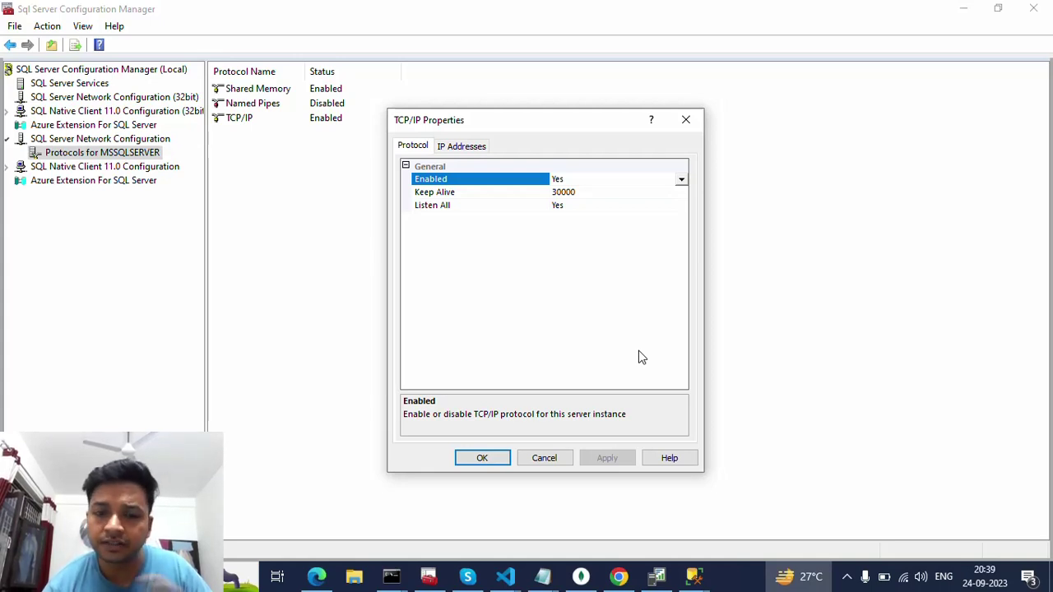
left_click(485, 452)
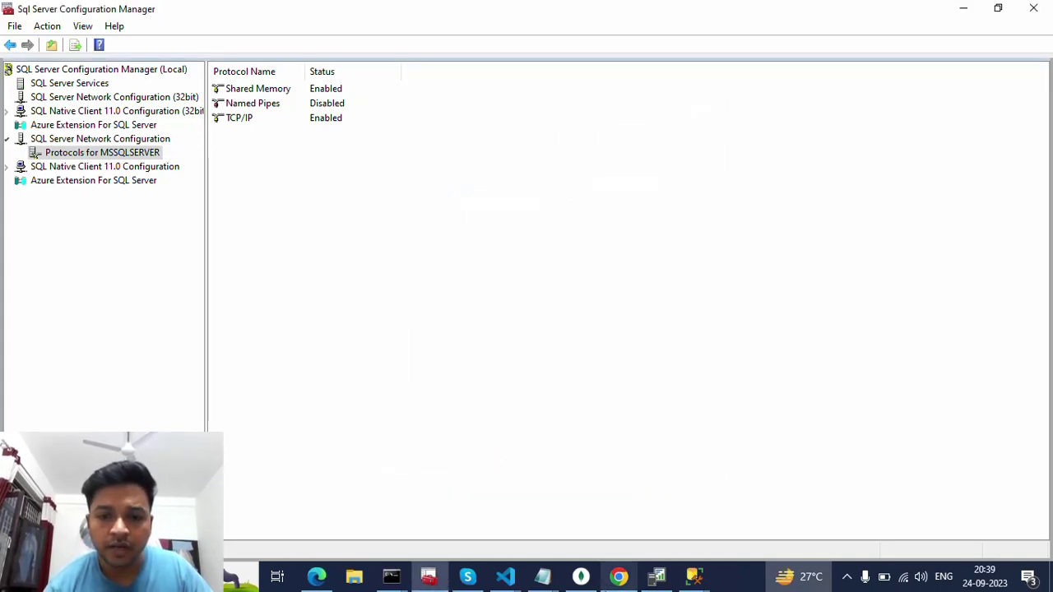
- Return to SQL Server Management Studio, cancel the server connection dialog and close the program
mouse_move(694, 582)
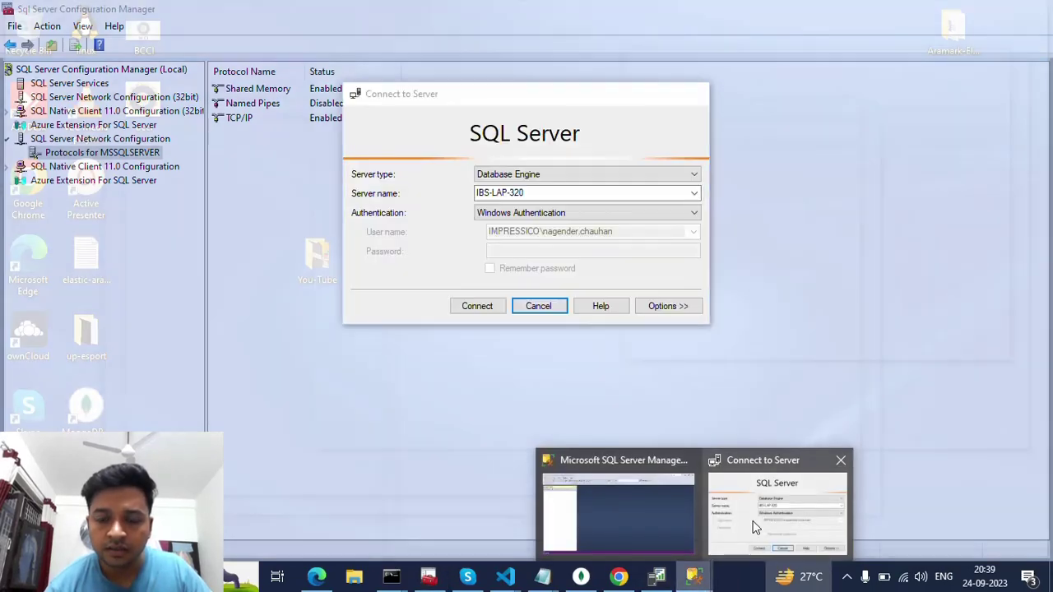
left_click(752, 522)
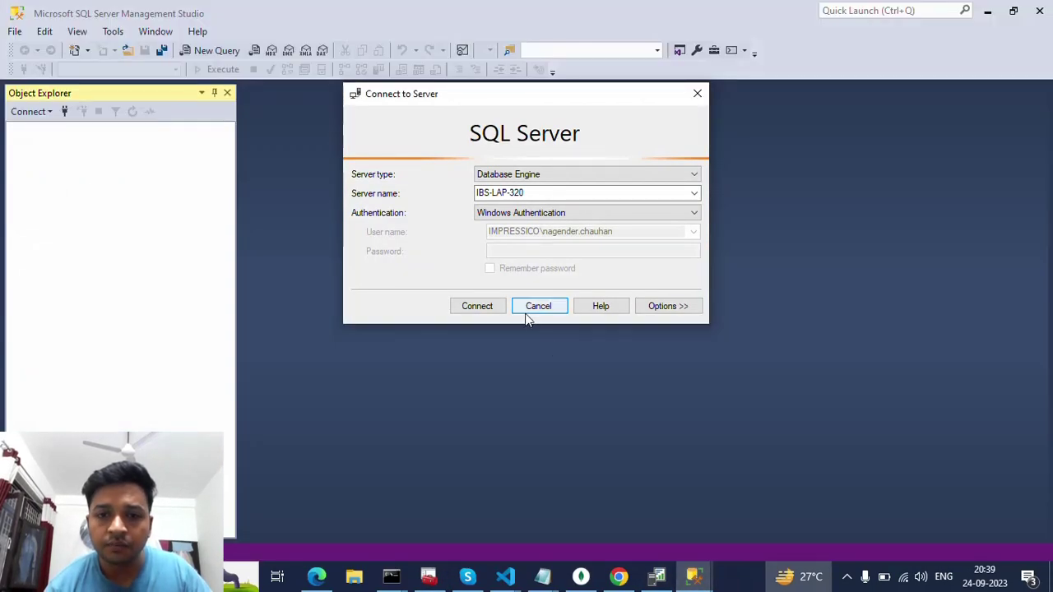
left_click(530, 310)
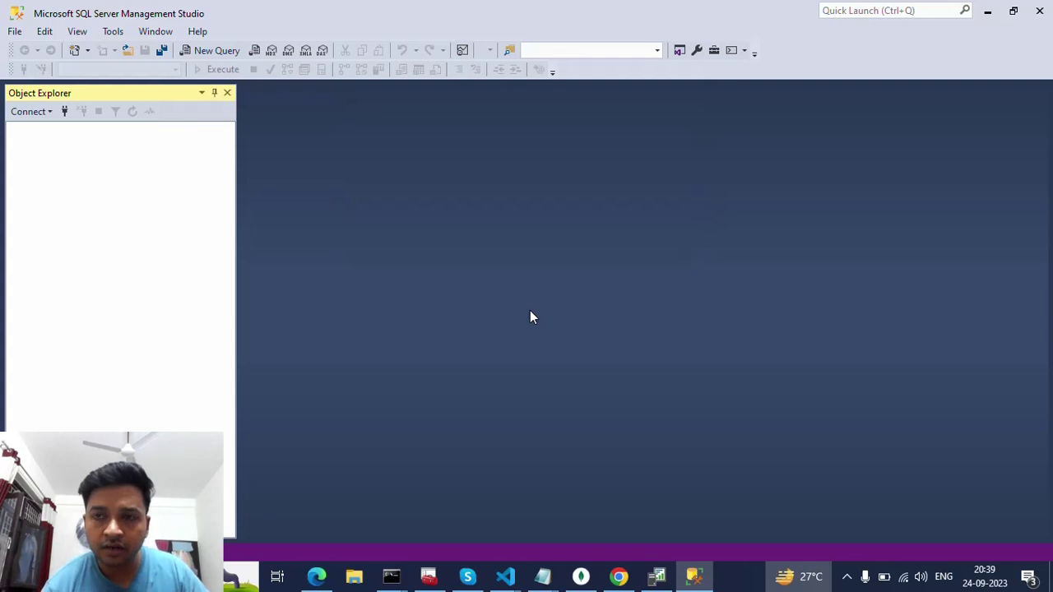
left_click(1039, 11)
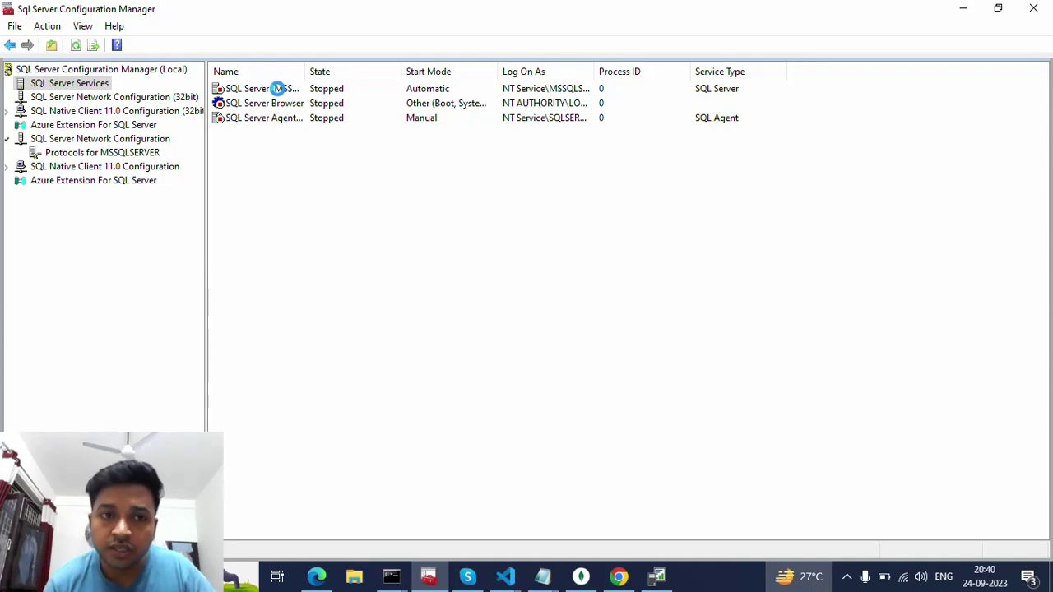
- Start the SQL Server (MSSQLSERVER) service in SQL Server Configuration Manager
right_click(278, 88)
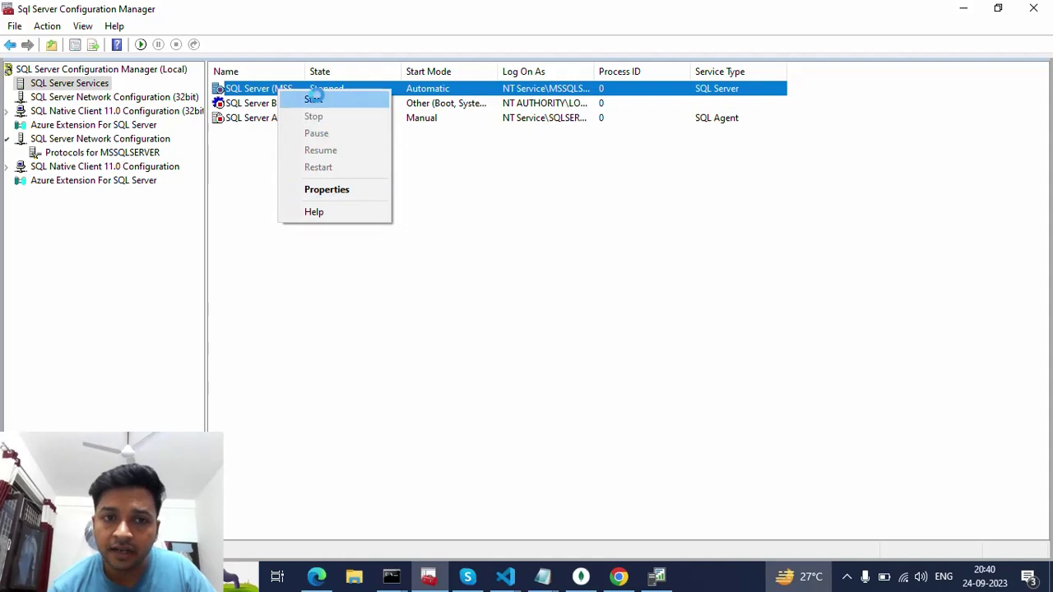
left_click(313, 99)
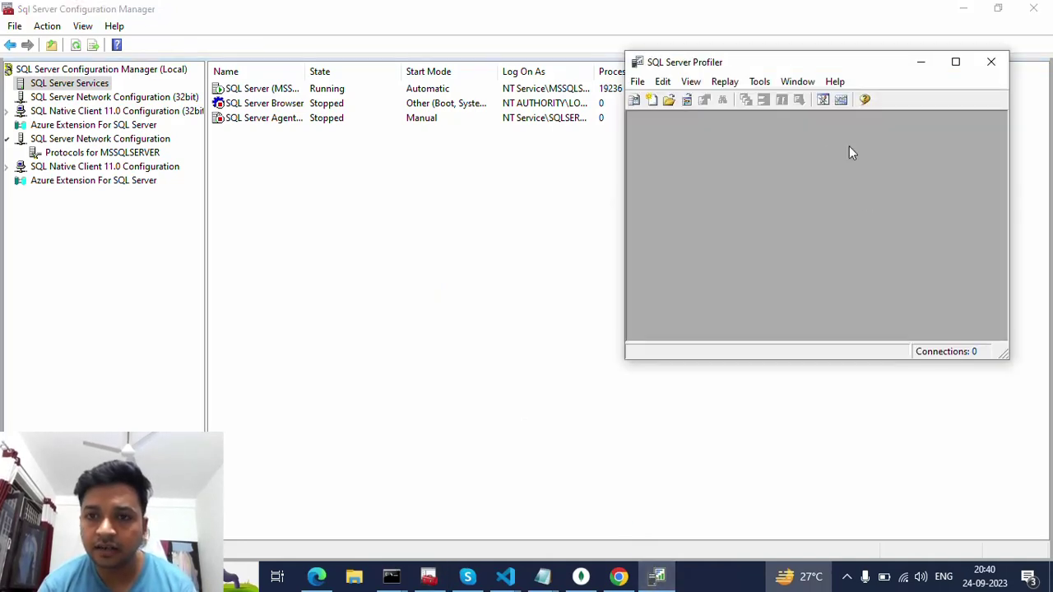
- Launch SQL Server Management Studio from SQL Server Profiler and connect to IBS-LAP-320 using Windows Authentication
left_click(797, 82)
mouse_move(759, 83)
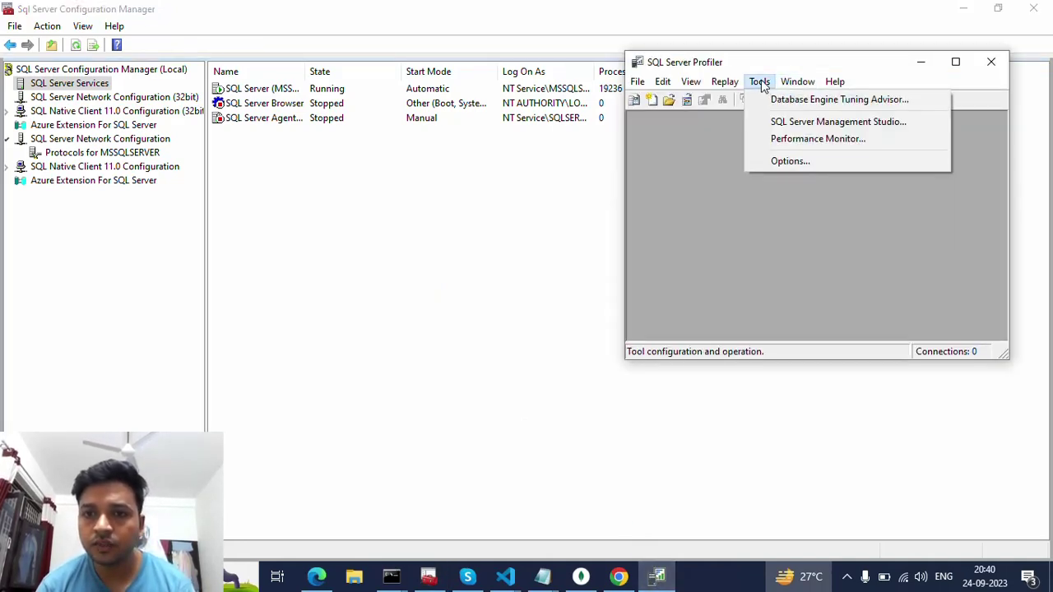
left_click(780, 122)
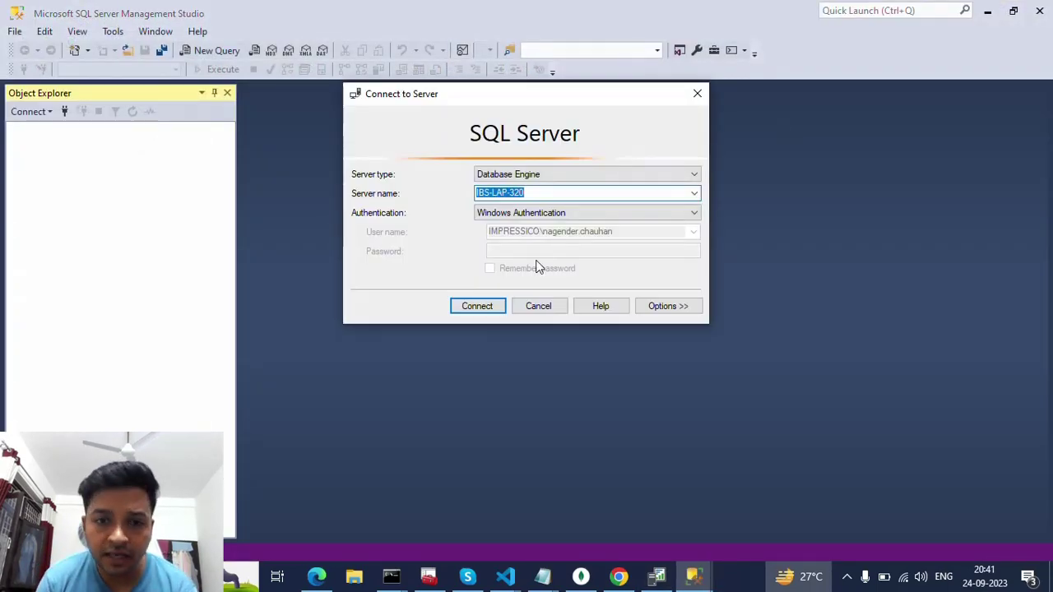
left_click(467, 306)
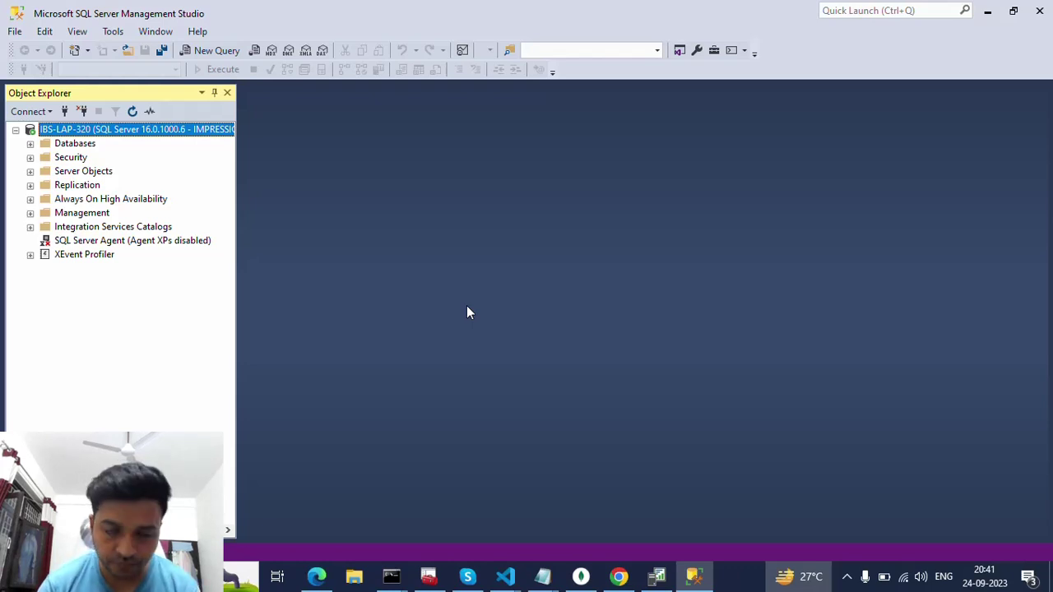
- Close SQL Server Management Studio and relaunch it from SQL Server Profiler
left_click(1041, 13)
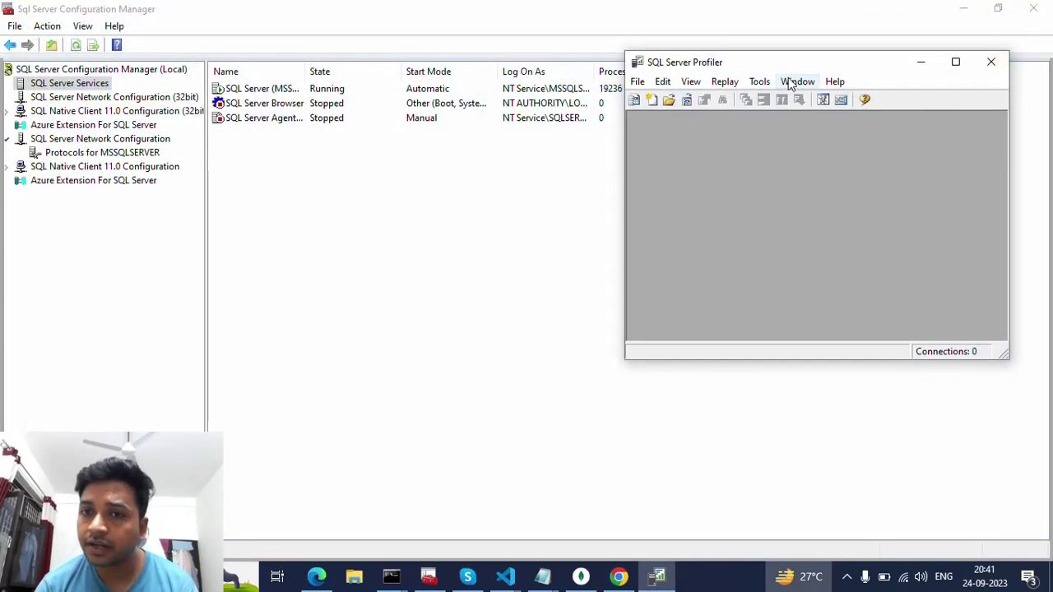
left_click(759, 82)
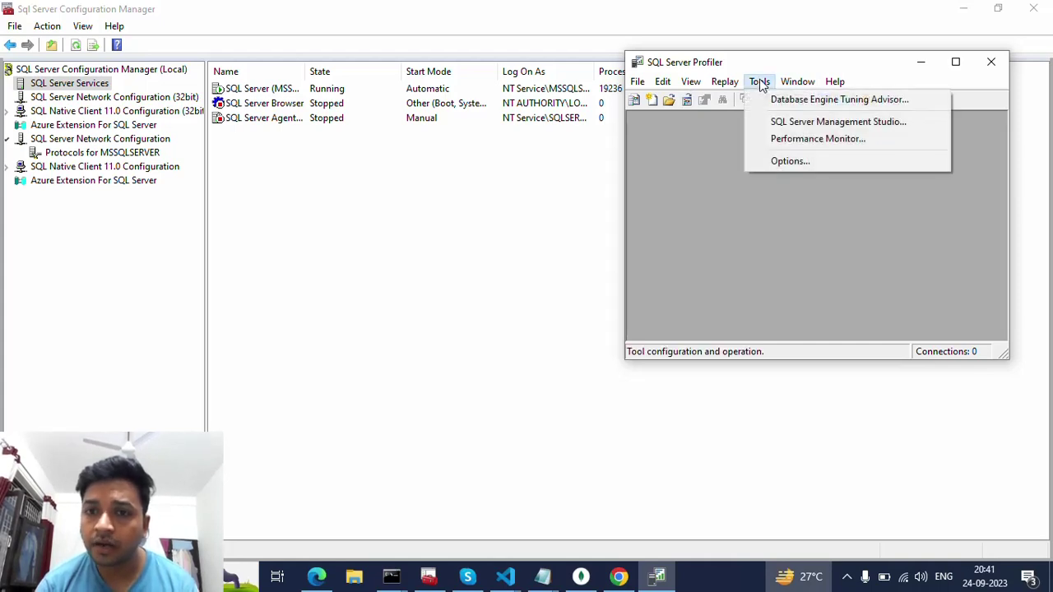
left_click(774, 123)
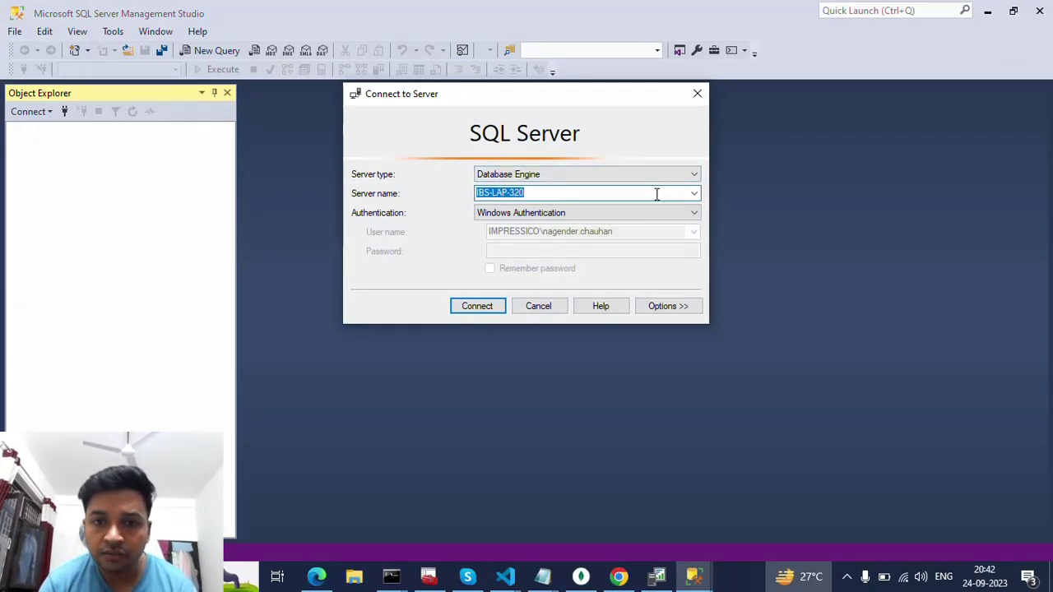
- Try to connect to IBS-LAP-320 using SQL Server Authentication with the sa login and its remembered password
left_click(693, 196)
left_click(694, 196)
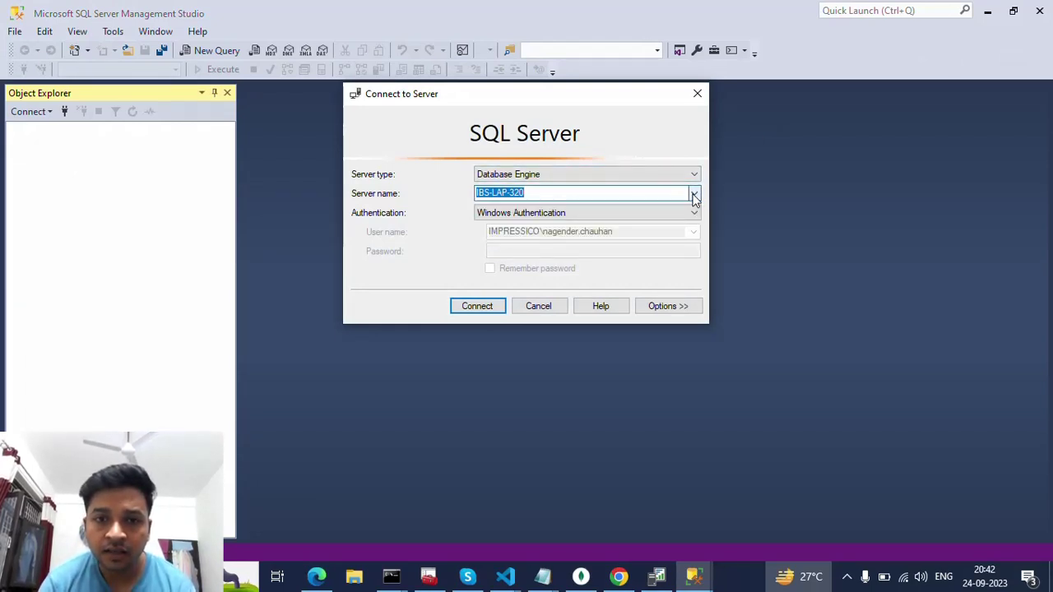
left_click(694, 213)
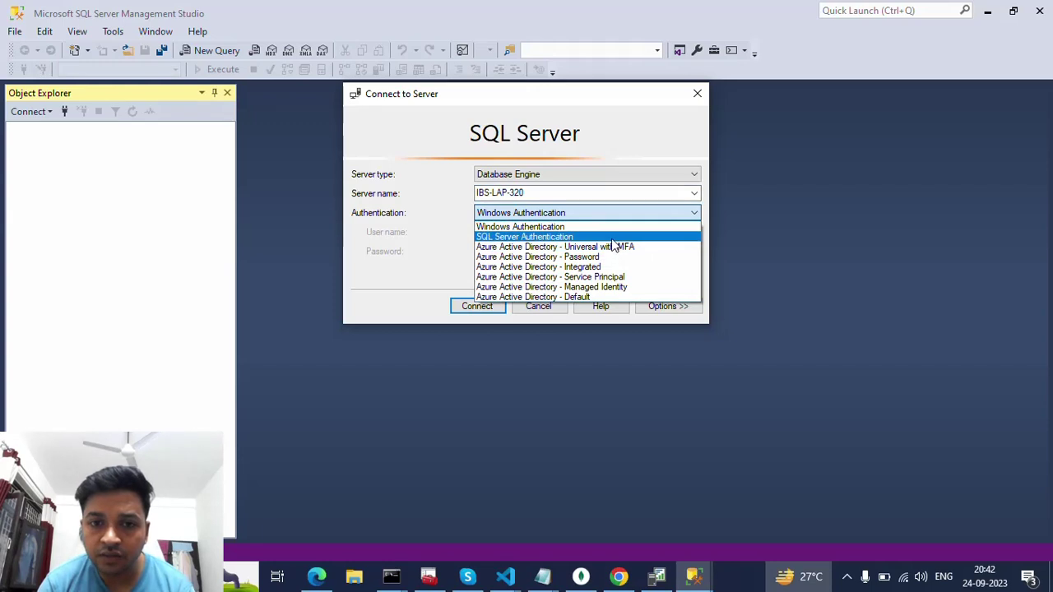
left_click(613, 233)
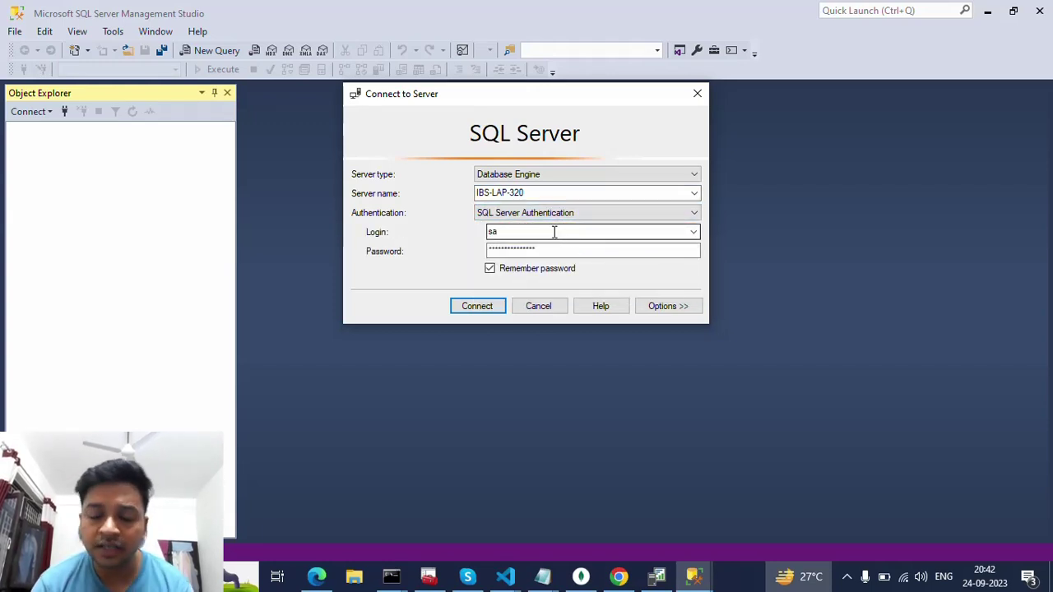
left_click(478, 308)
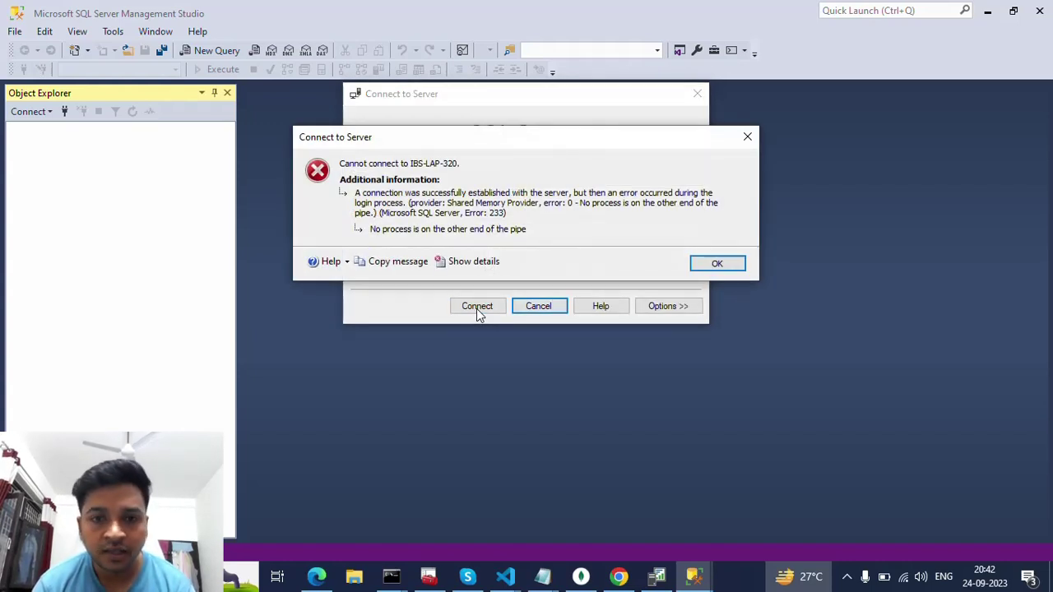
left_click(710, 271)
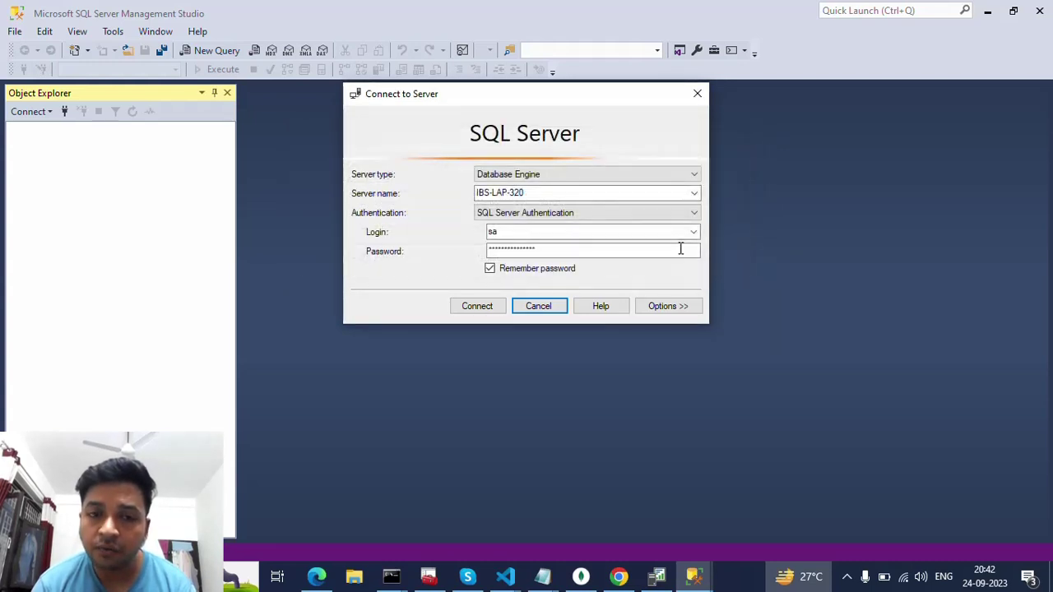
left_click(651, 217)
left_click(651, 217)
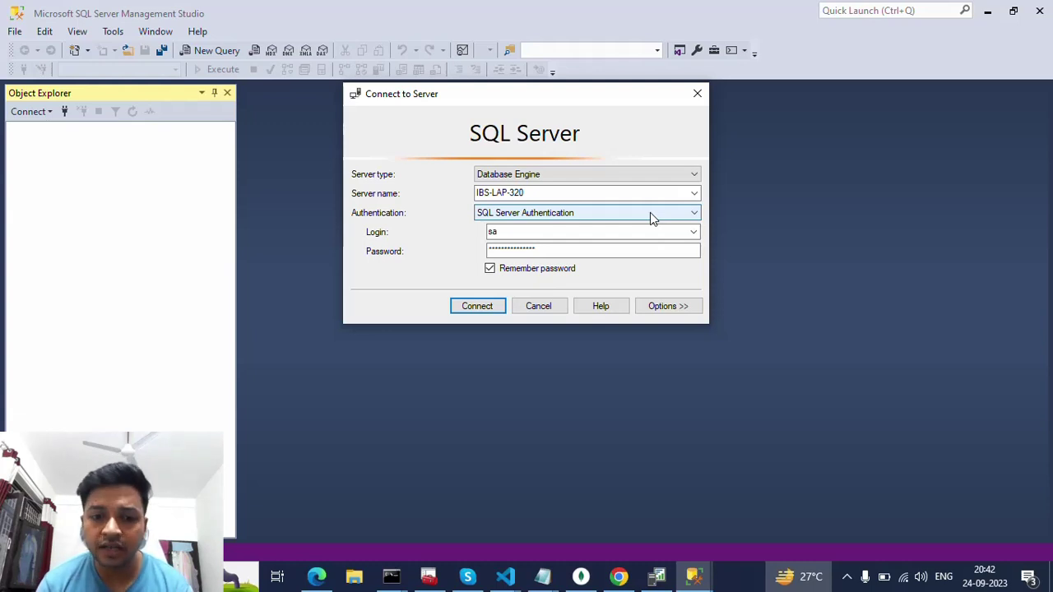
- Check the status of the MSSQLSERVER protocols in SQL Server Configuration Manager, and return to the Connect to Server dialog in SQL Server Management Studio
left_click(426, 579)
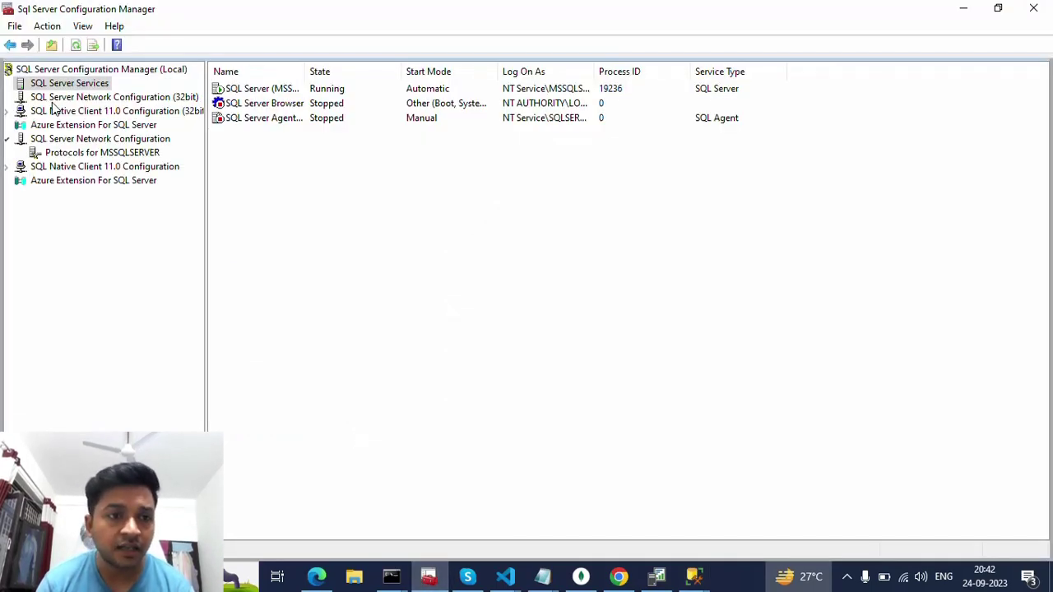
left_click(88, 153)
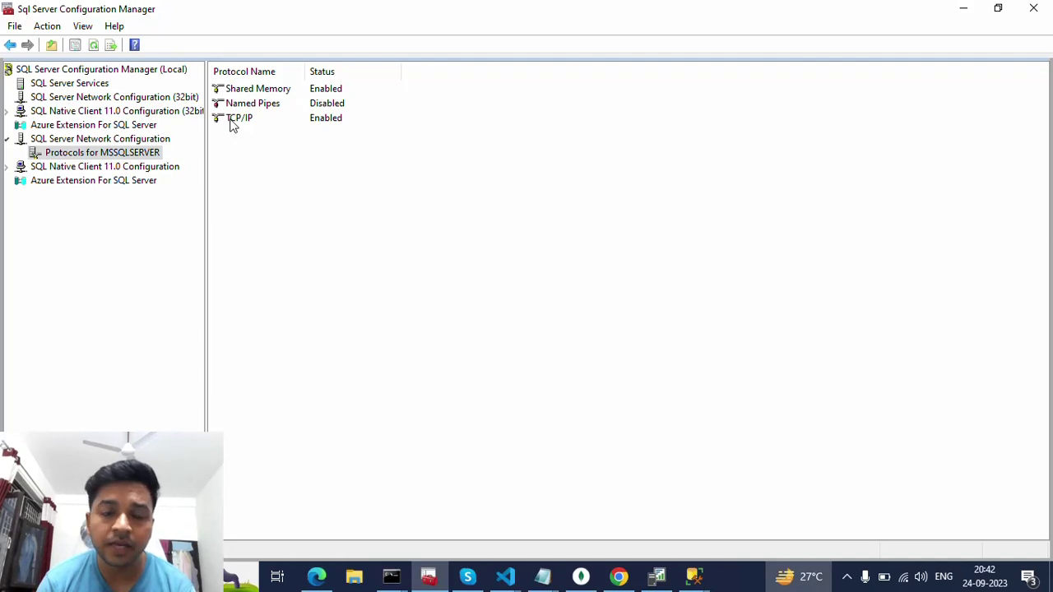
mouse_move(693, 581)
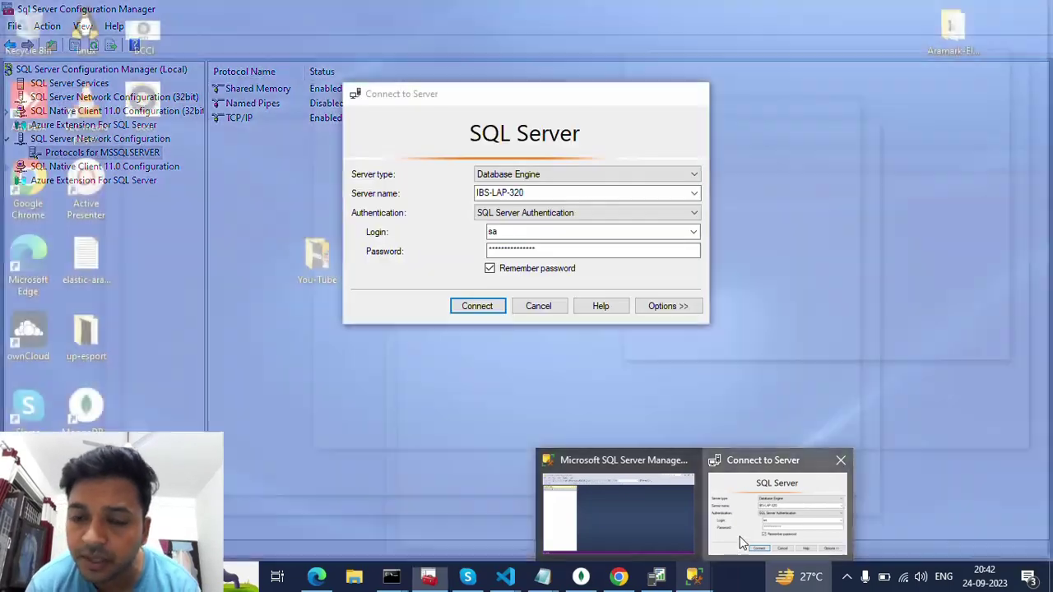
left_click(739, 537)
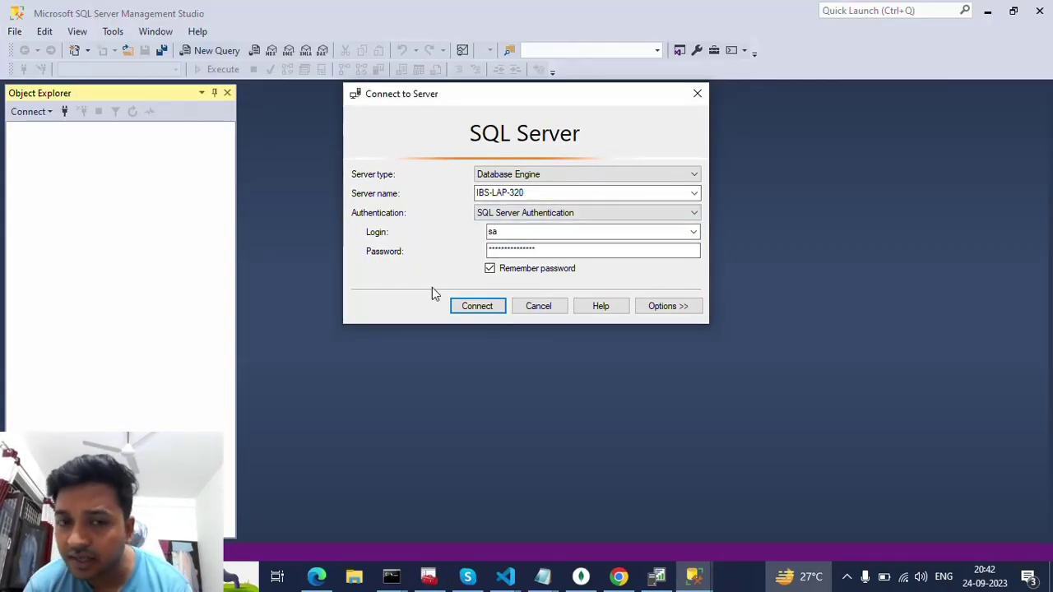
- Connect to the IBS-LAP-320 database engine using Windows Authentication
left_click(633, 216)
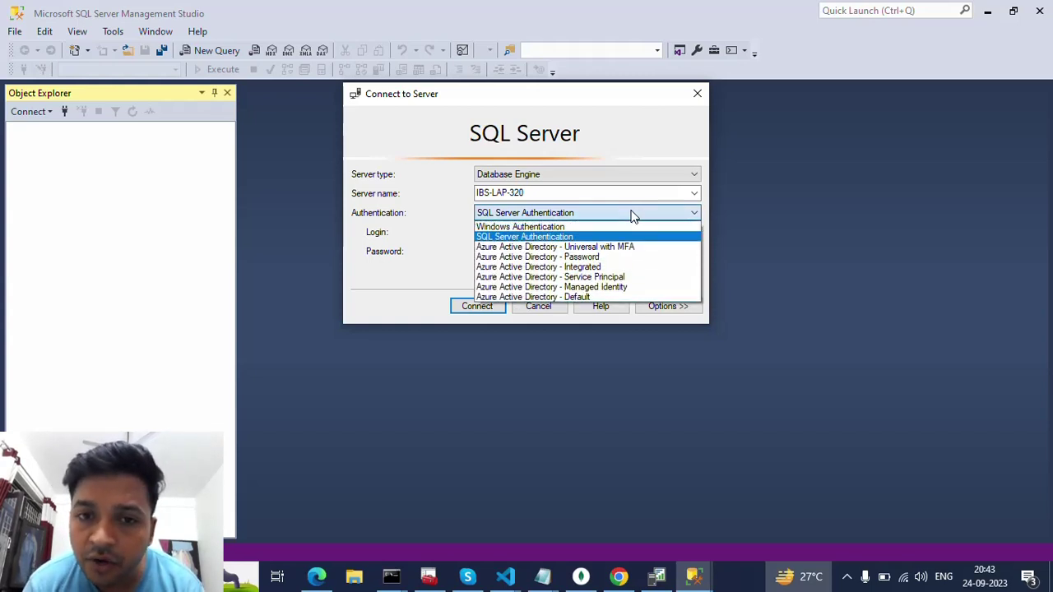
left_click(602, 228)
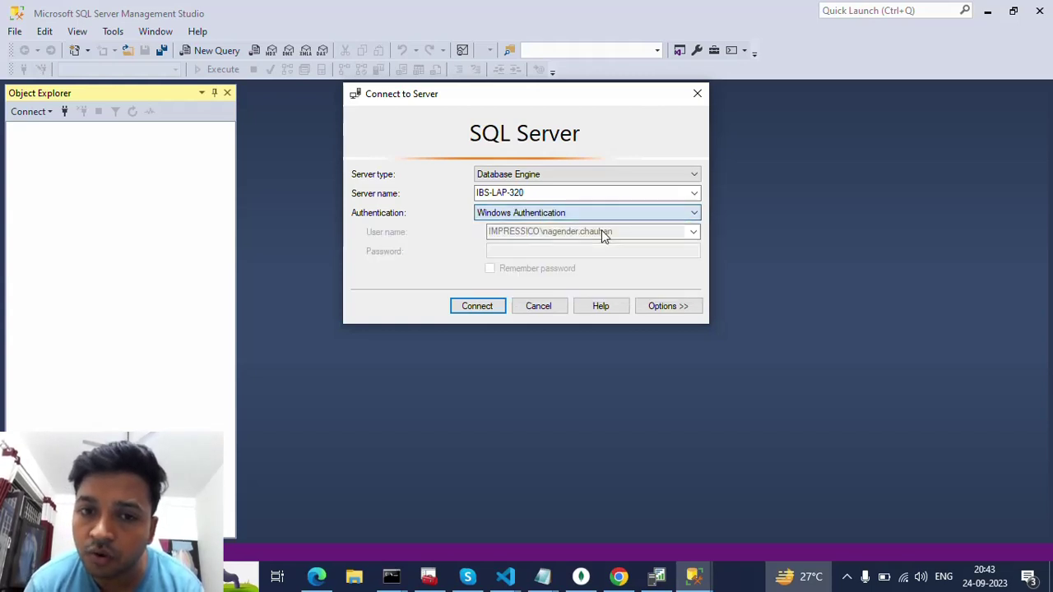
left_click(475, 307)
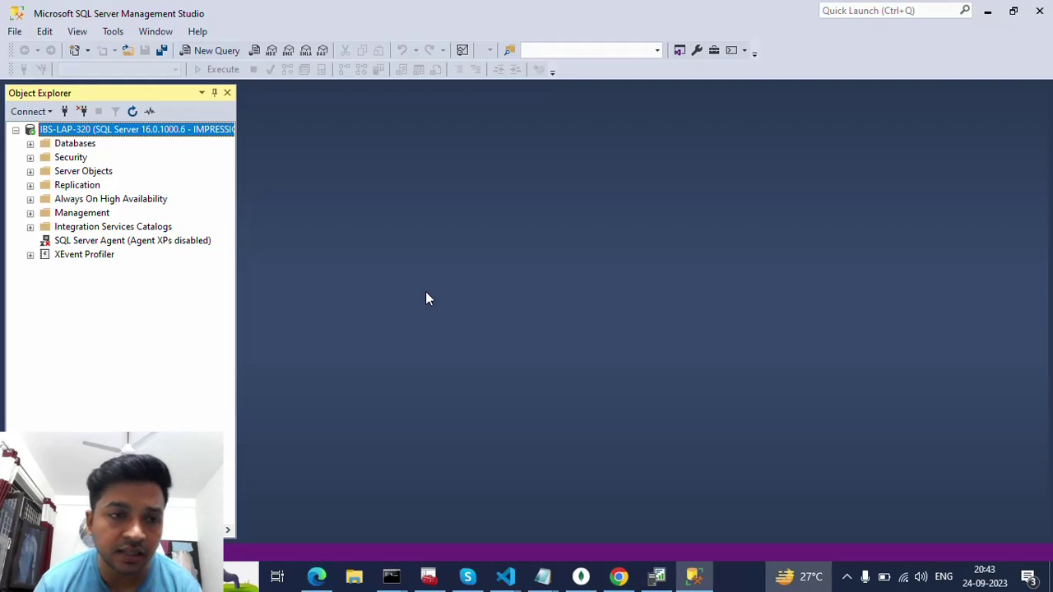
- Expand the Databases folder and the server's Security > Logins folder in Object Explorer
left_click(30, 144)
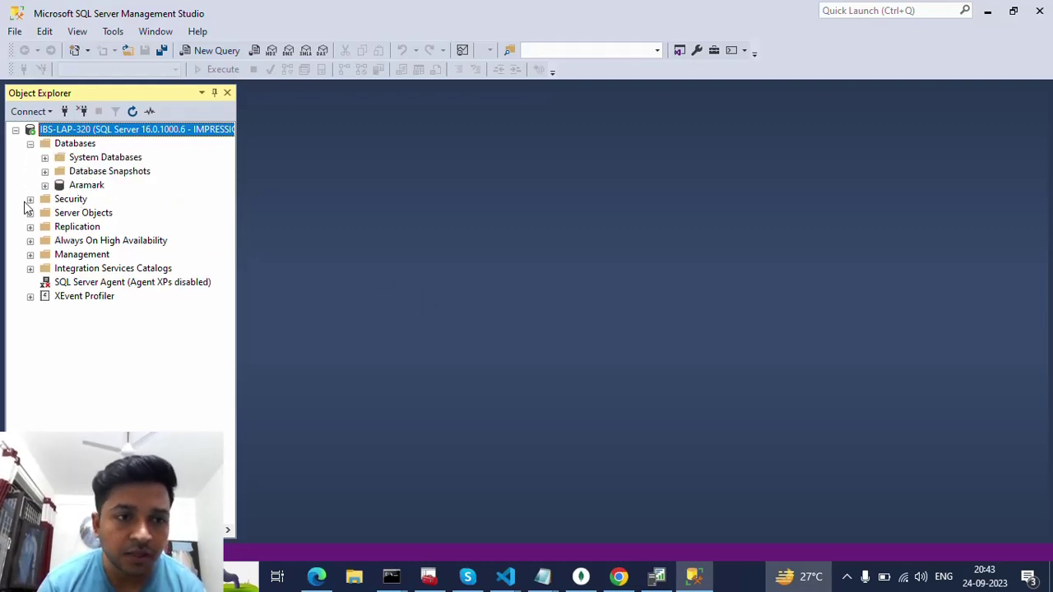
left_click(30, 200)
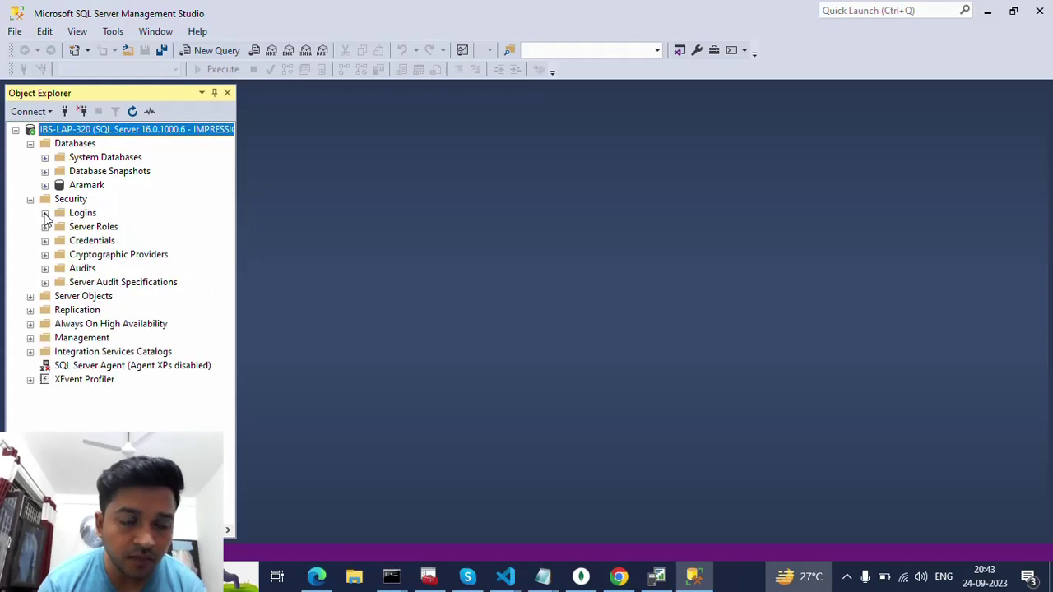
left_click(45, 214)
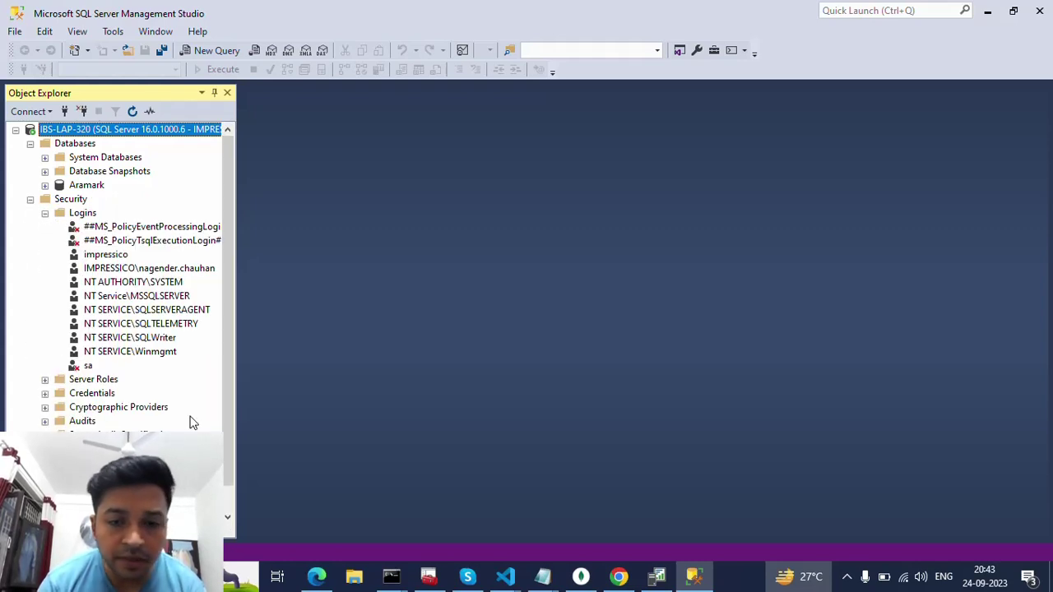
left_click(656, 576)
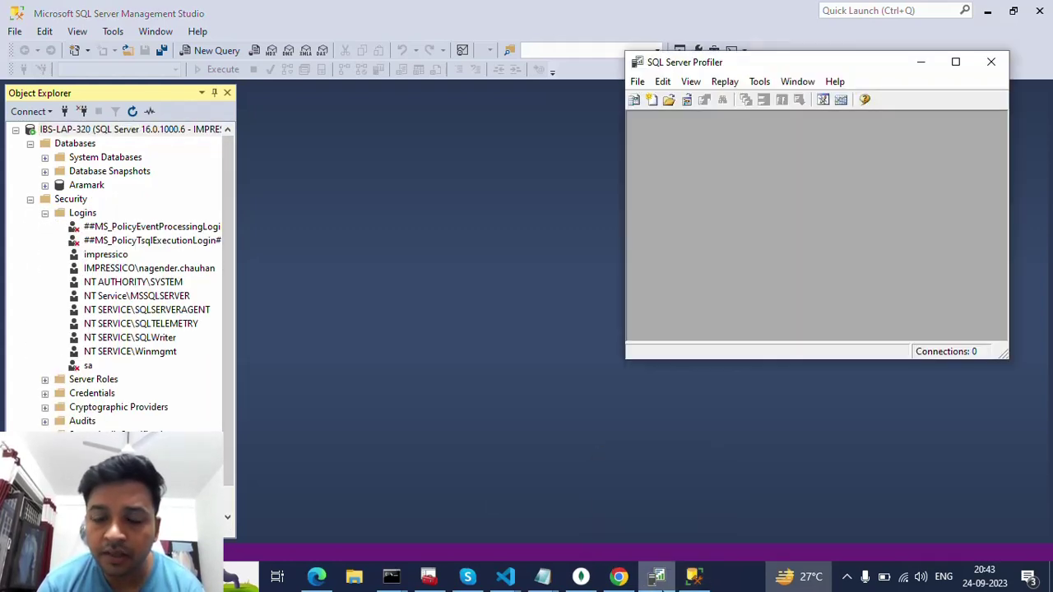
left_click(588, 420)
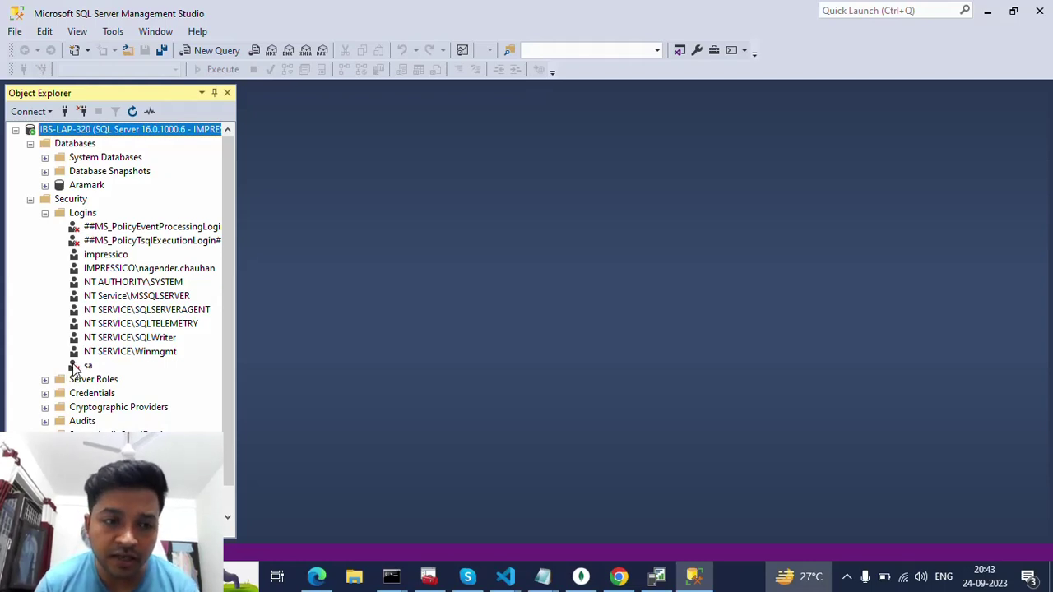
- Set the sa login's status to Enabled in its login properties and refresh Object Explorer
right_click(73, 370)
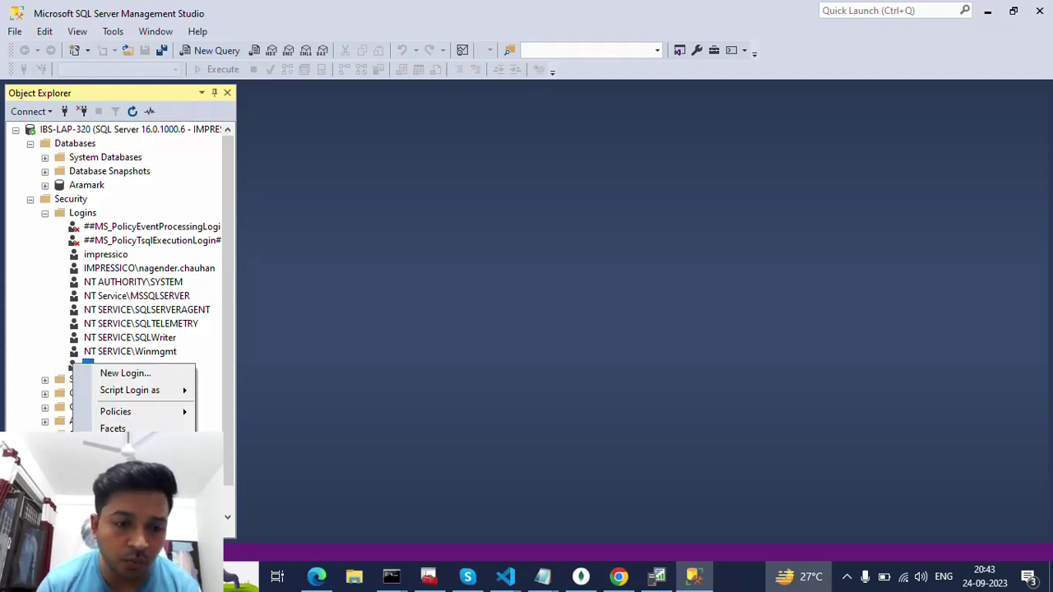
key("Escape")
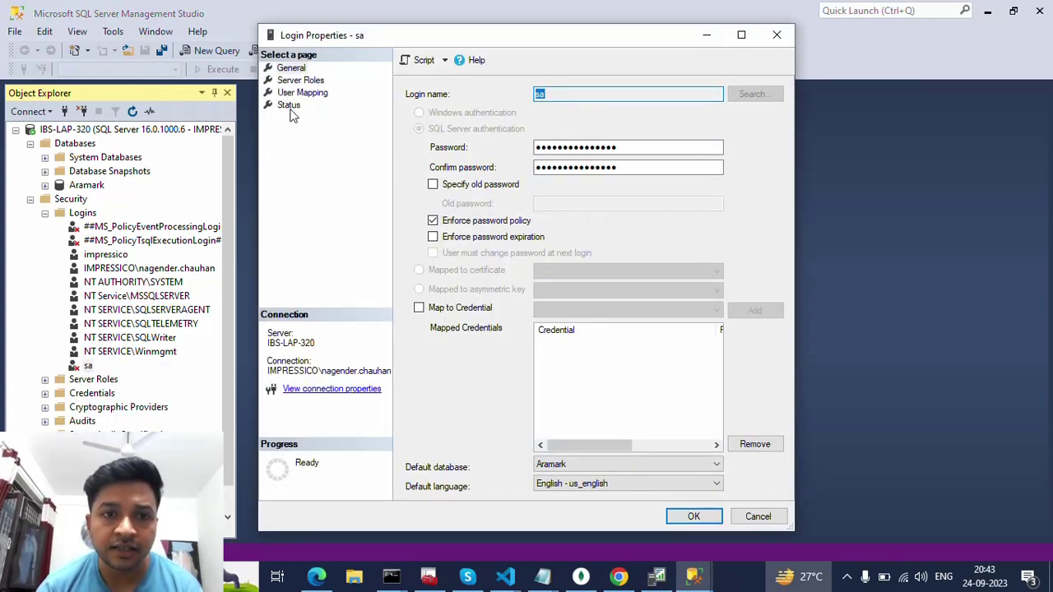
left_click(290, 106)
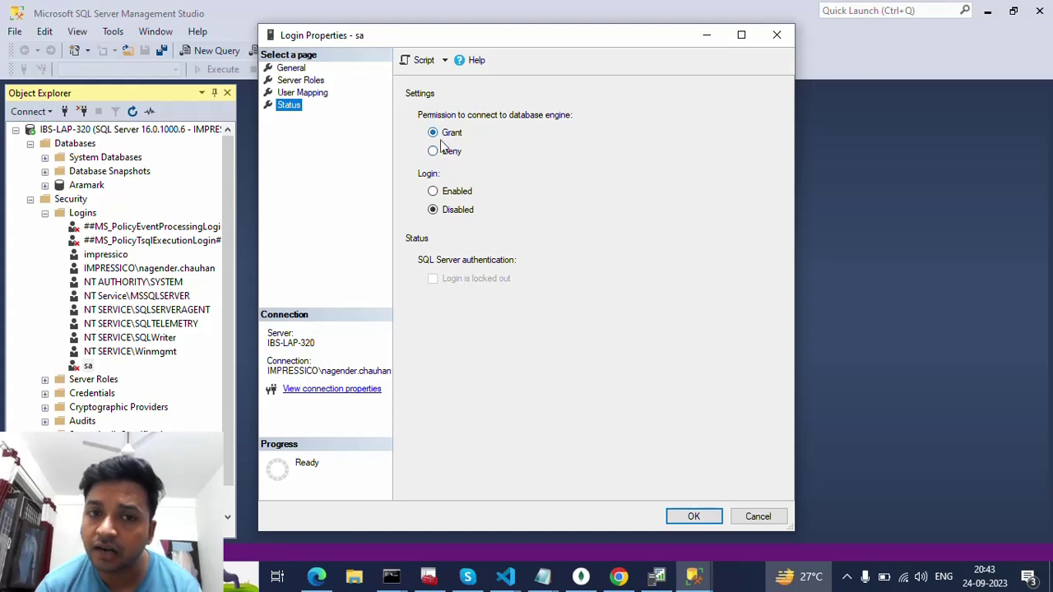
left_click(433, 192)
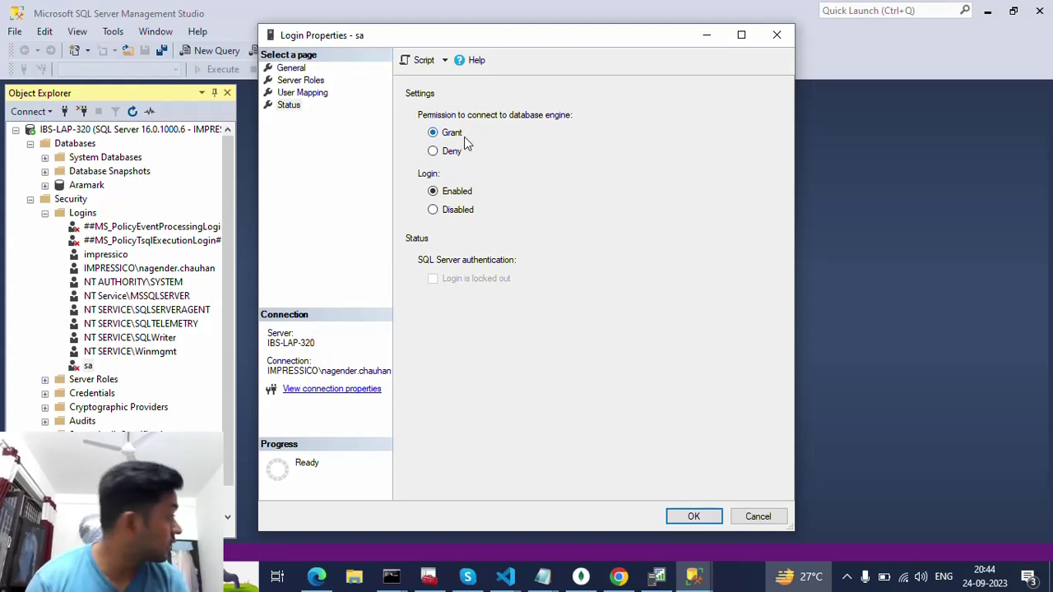
left_click(694, 517)
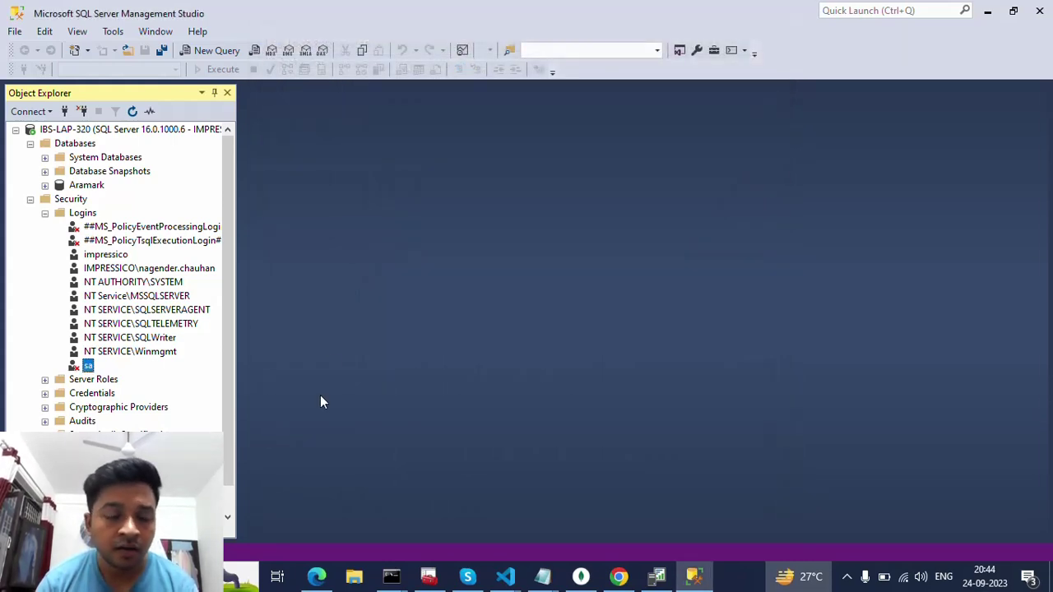
left_click(132, 113)
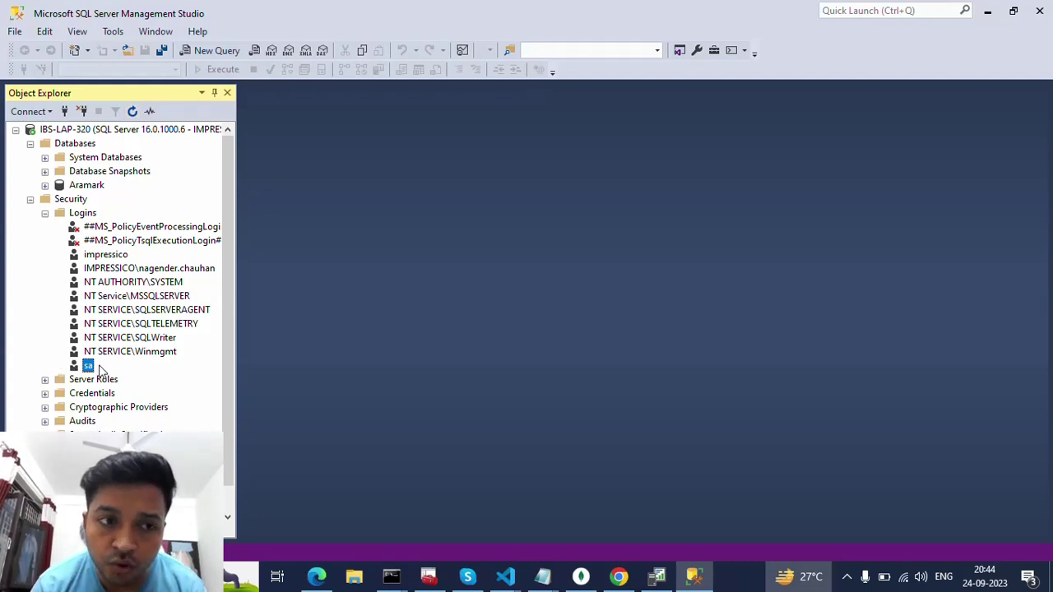
- Close SQL Server Management Studio and relaunch it from SQL Server Profiler
left_click(1041, 10)
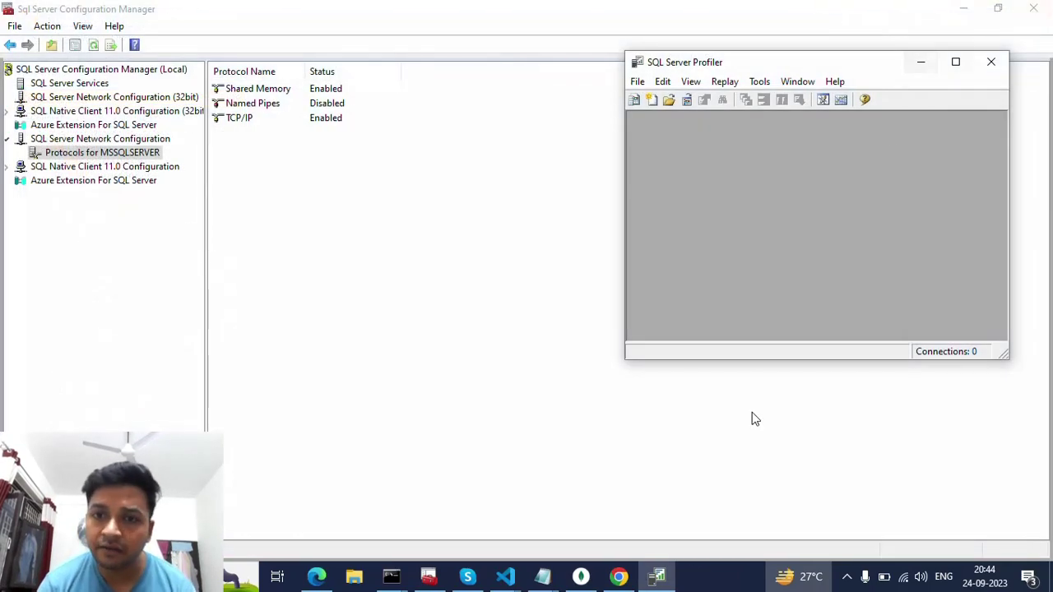
left_click(757, 82)
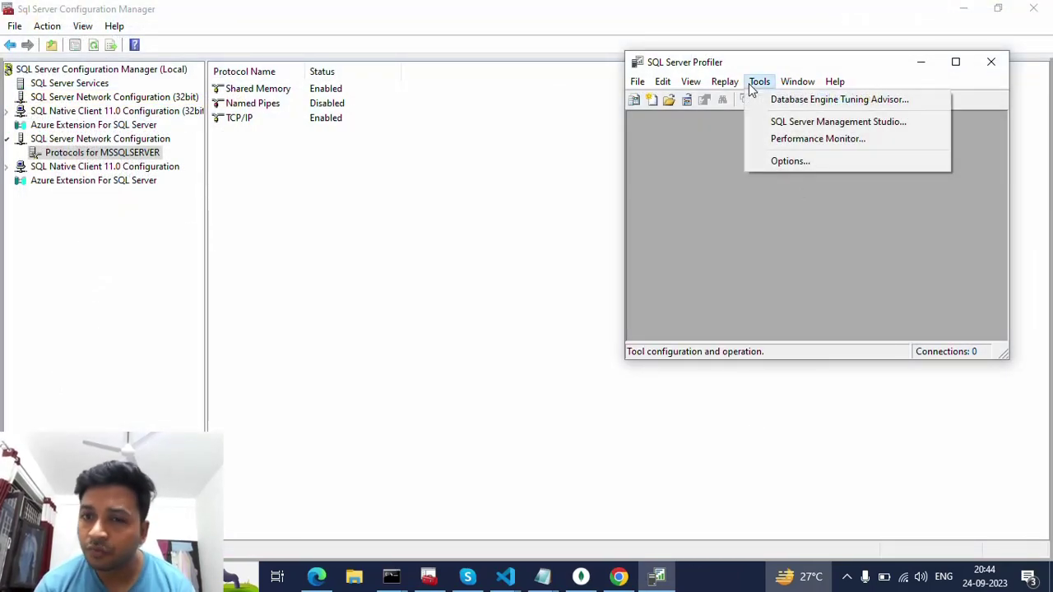
left_click(787, 119)
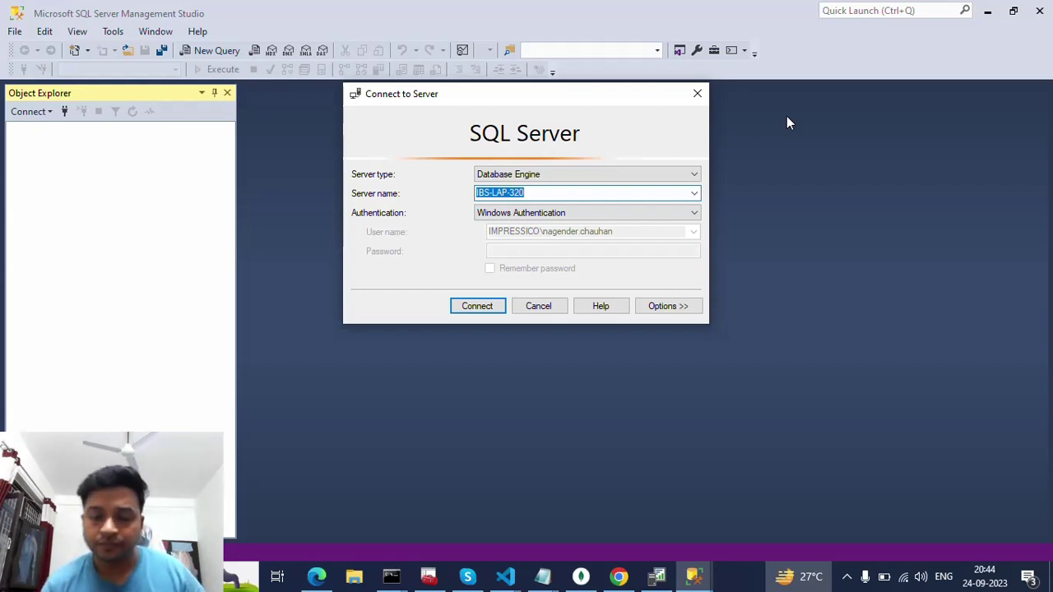
- Try to connect to IBS-LAP-320 using SQL Server Authentication with the enabled sa login and its remembered password
left_click(620, 215)
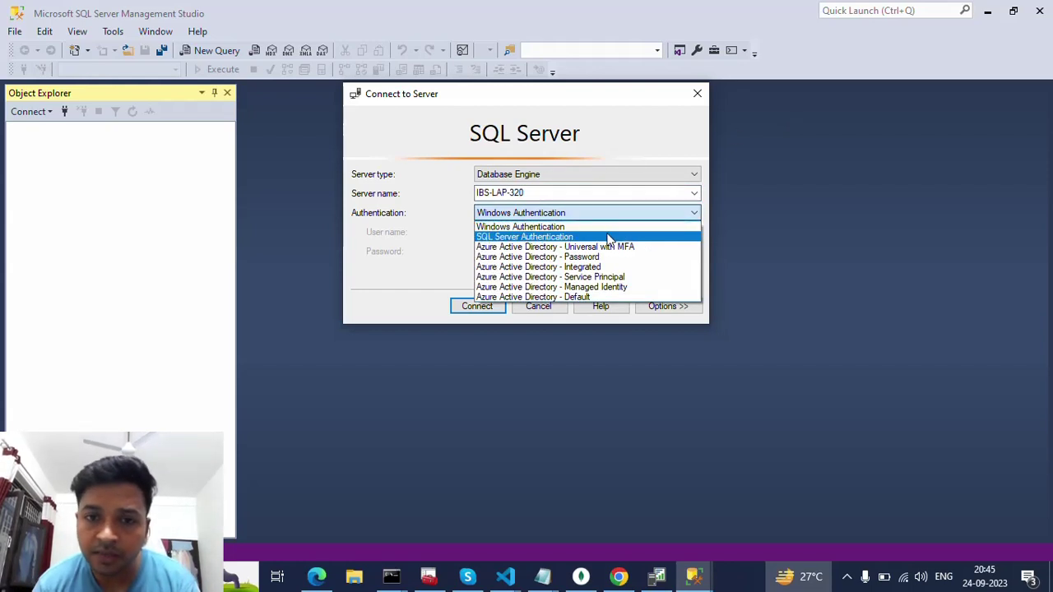
left_click(554, 232)
double_click(552, 233)
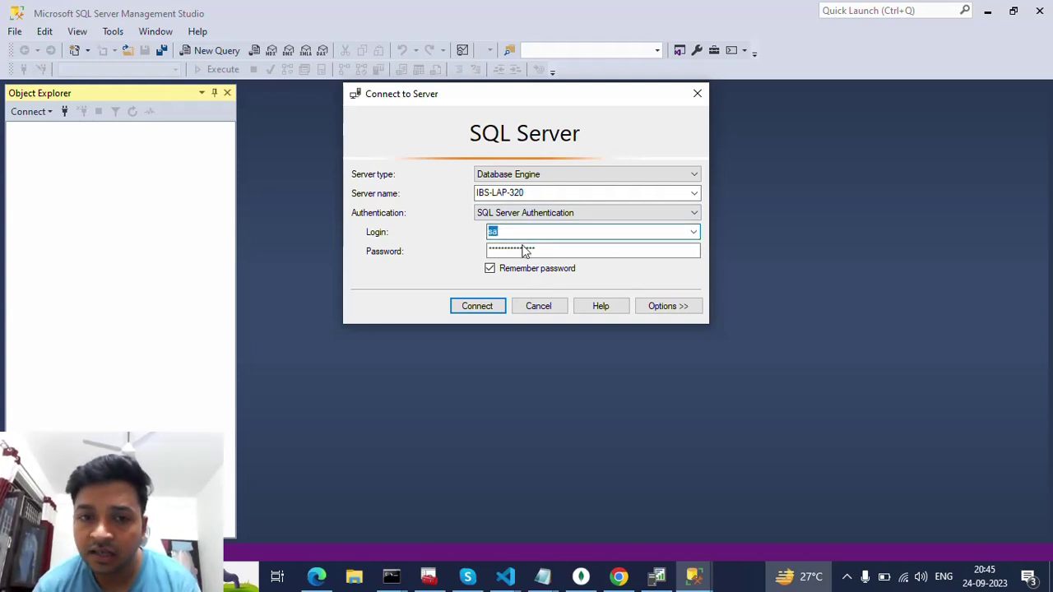
left_click_drag(555, 249, 491, 251)
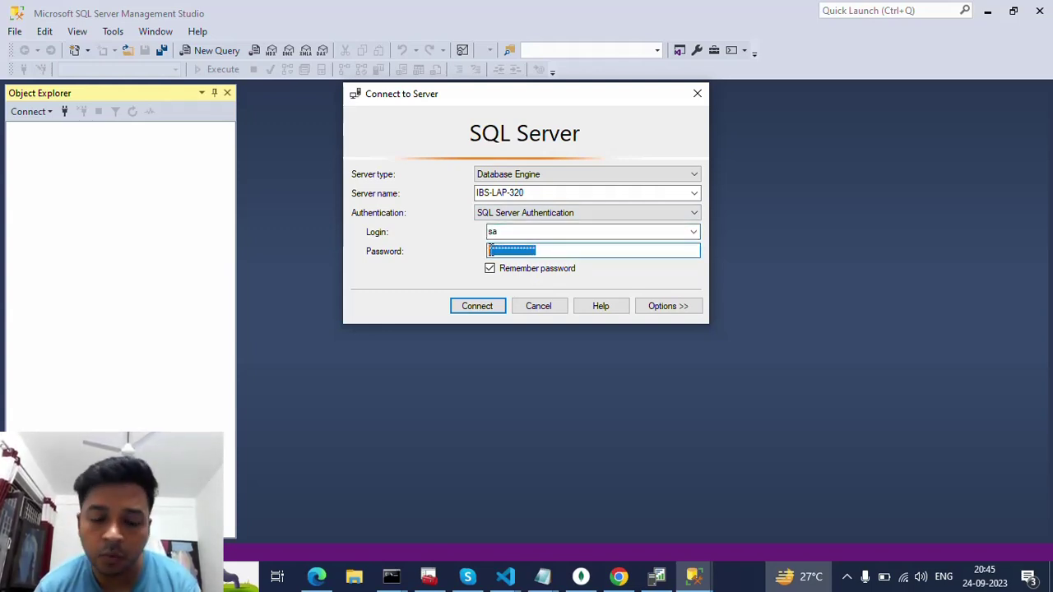
left_click(479, 307)
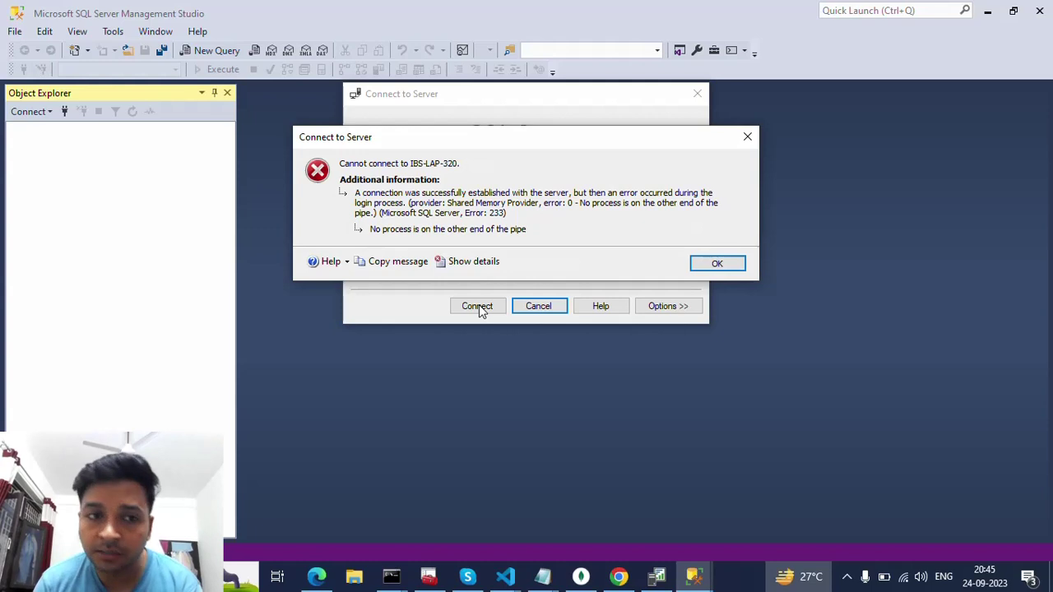
left_click(731, 264)
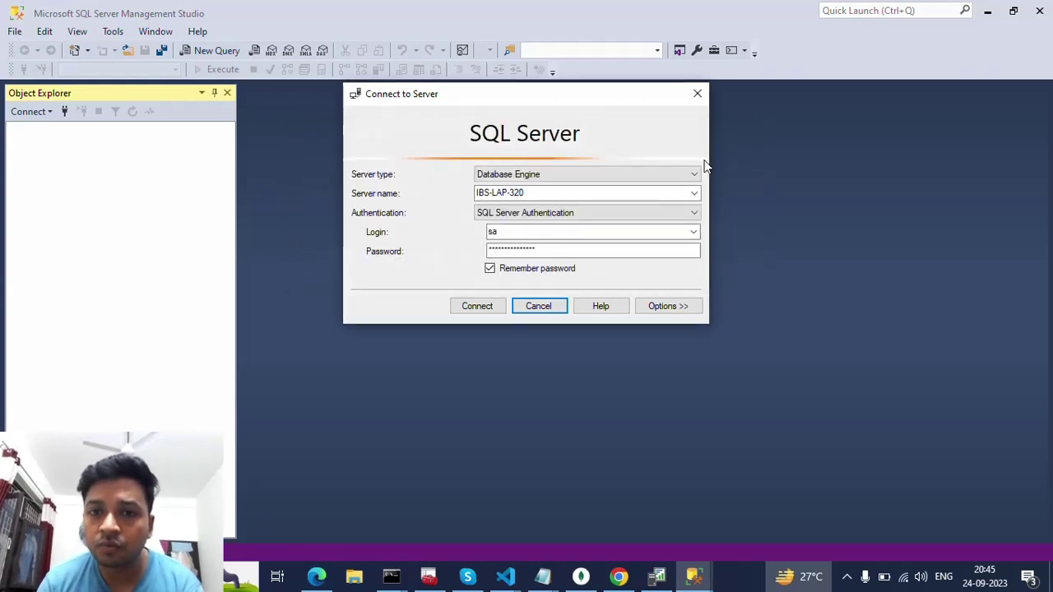
- Switch the authentication to Windows Authentication and connect to IBS-LAP-320
left_click(598, 213)
left_click(565, 227)
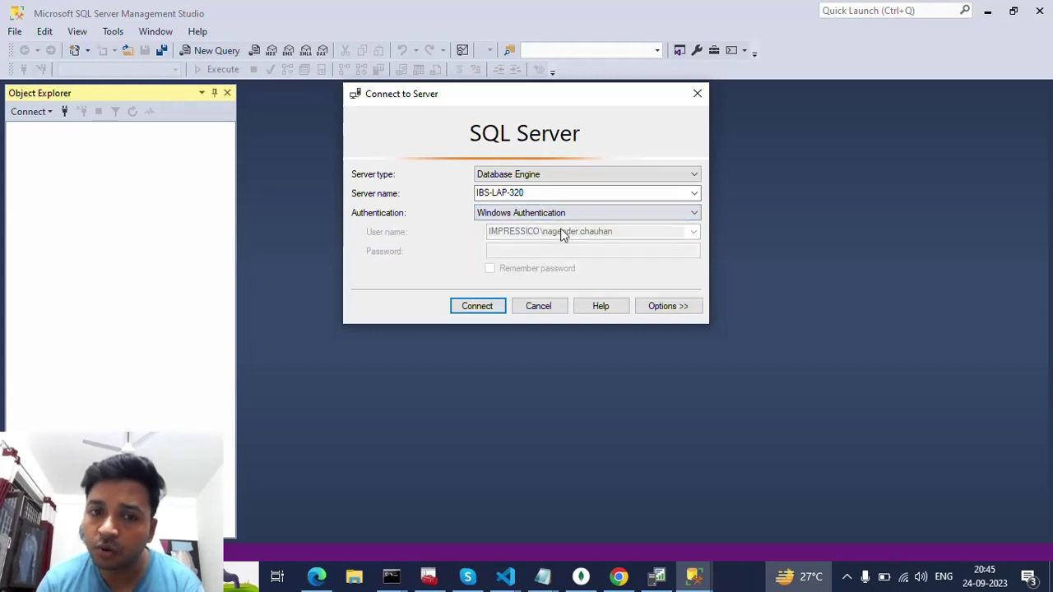
left_click(466, 311)
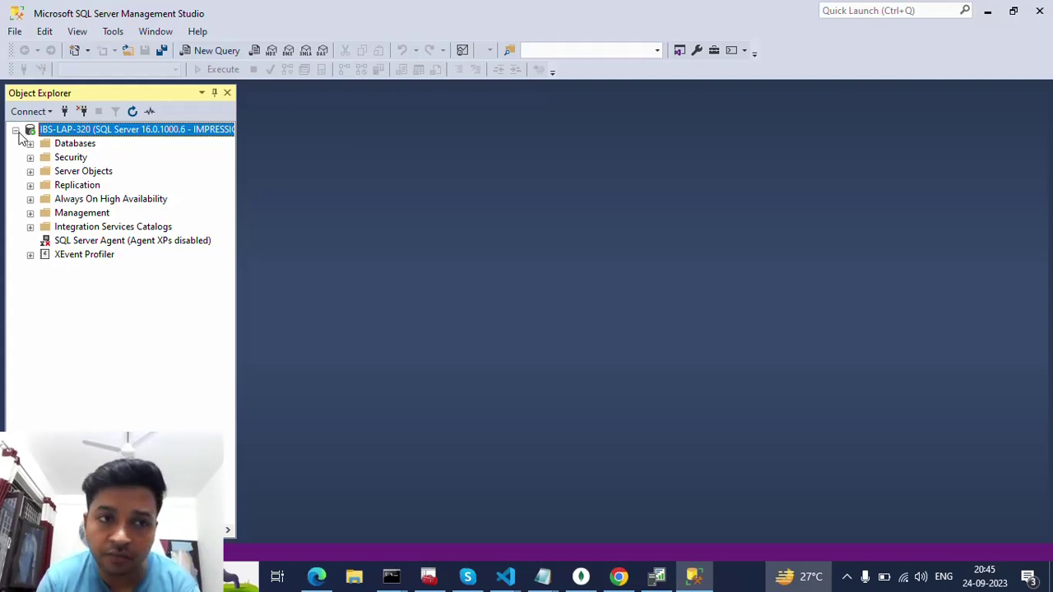
- Set the IBS-LAP-320 server authentication to SQL Server and Windows Authentication mode in the server's security properties
right_click(79, 131)
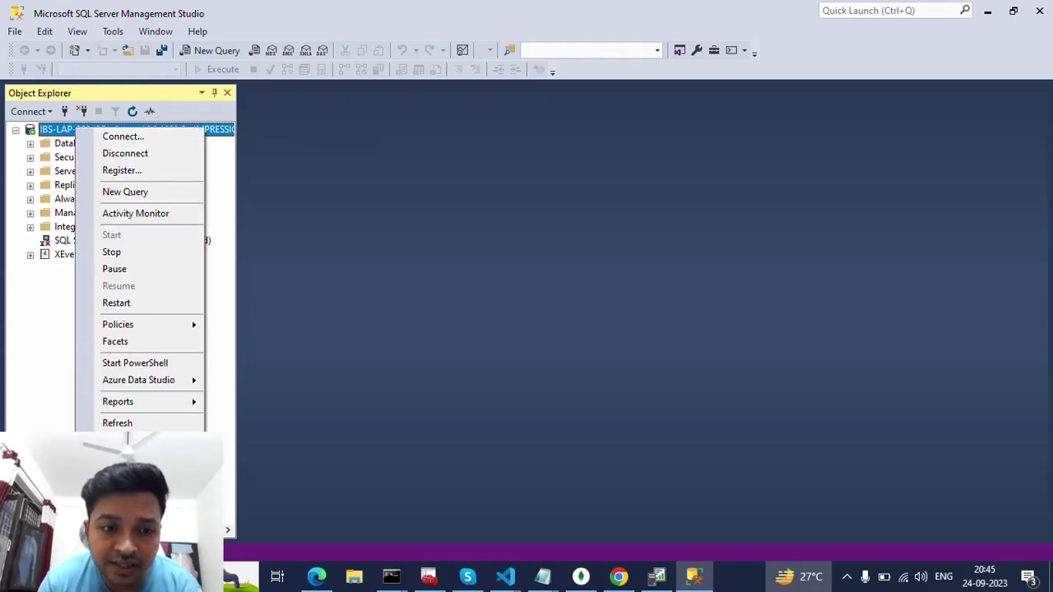
left_click(124, 440)
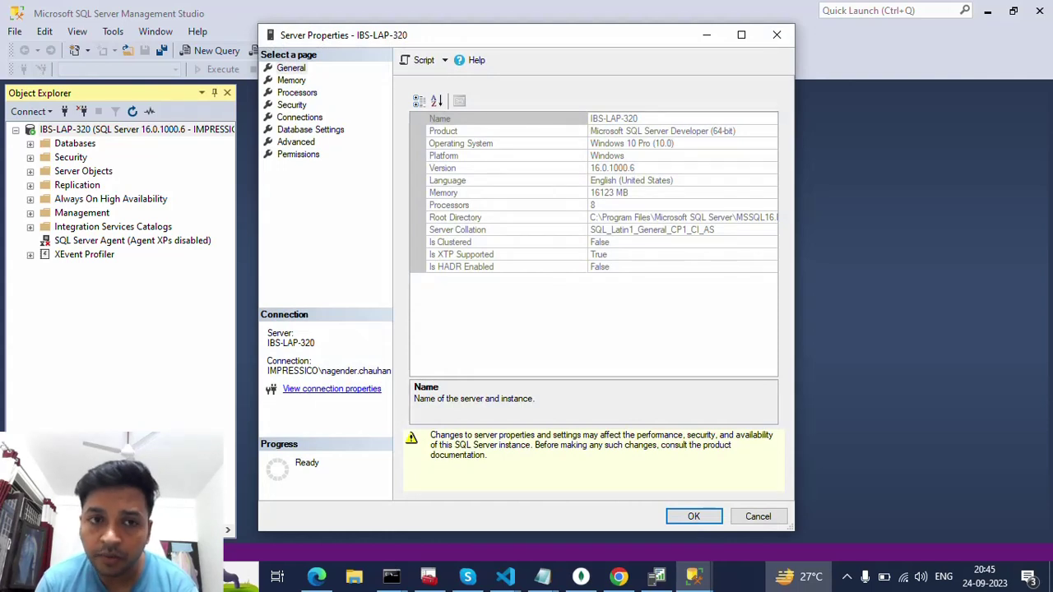
left_click(292, 107)
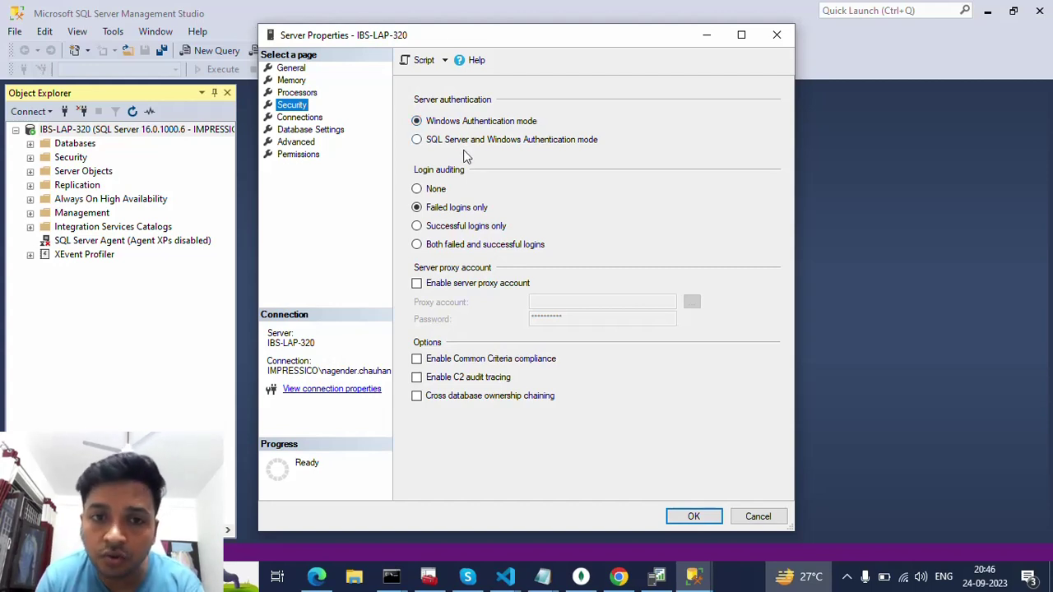
left_click(417, 140)
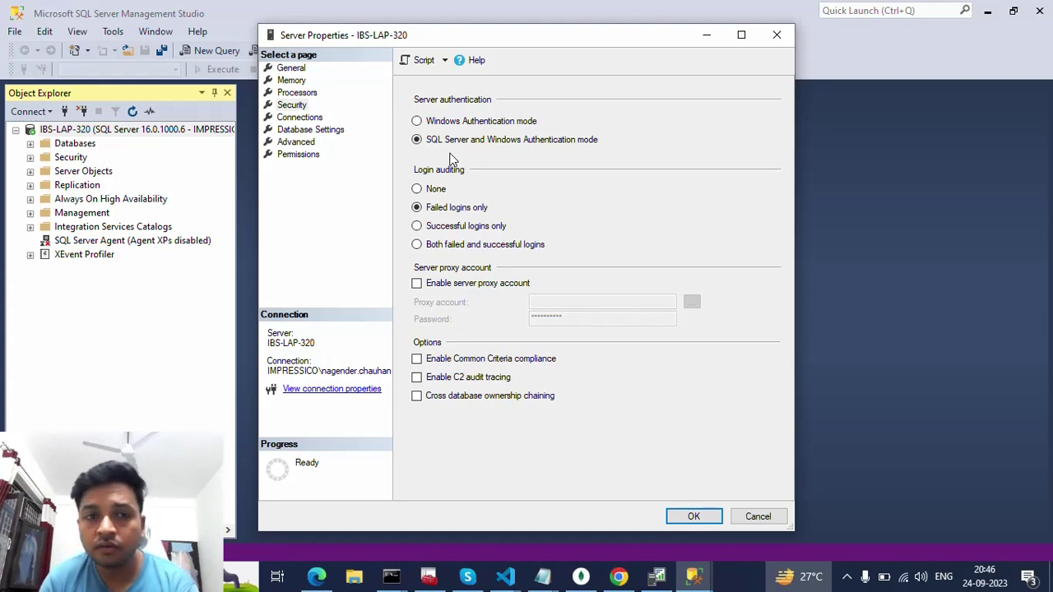
left_click(688, 517)
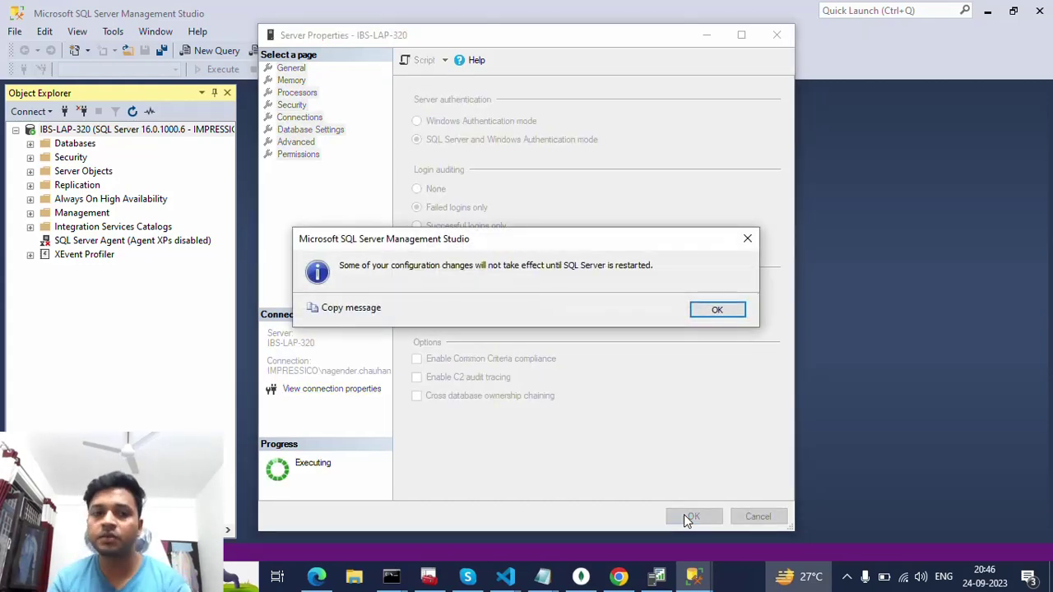
left_click(720, 309)
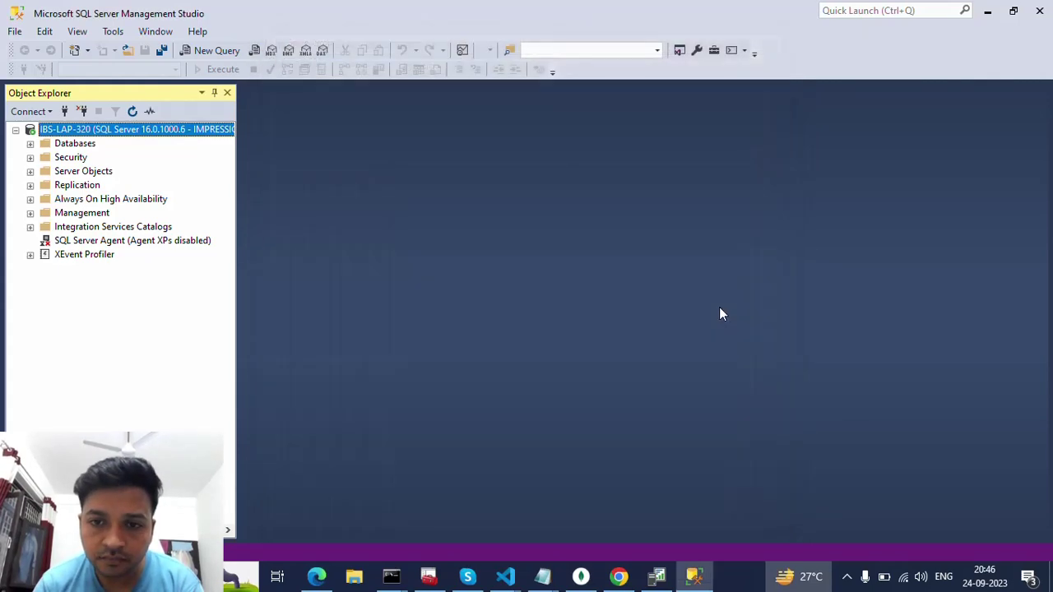
- Restart the MSSQLSERVER service on the IBS-LAP-320 server from Object Explorer and confirm the restart
right_click(101, 129)
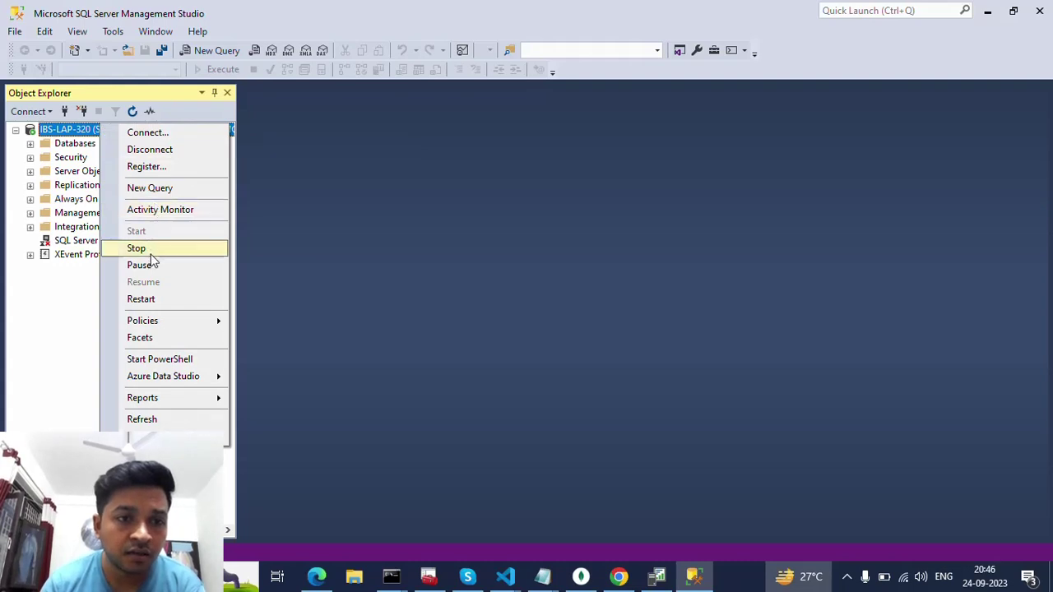
left_click(150, 305)
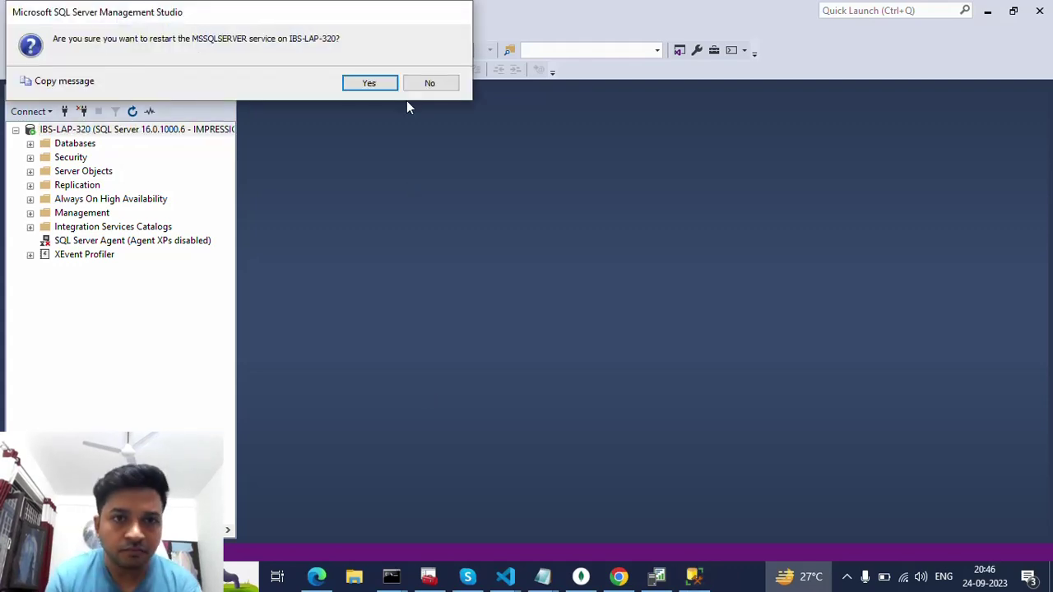
left_click(367, 83)
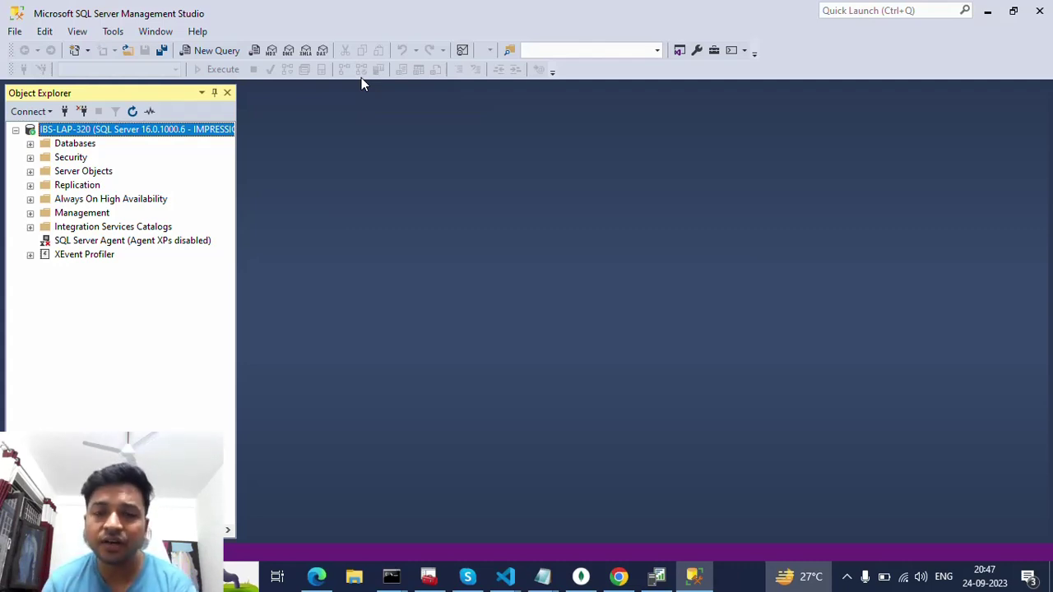
- Close SQL Server Management Studio and relaunch it from SQL Server Profiler
left_click(1041, 10)
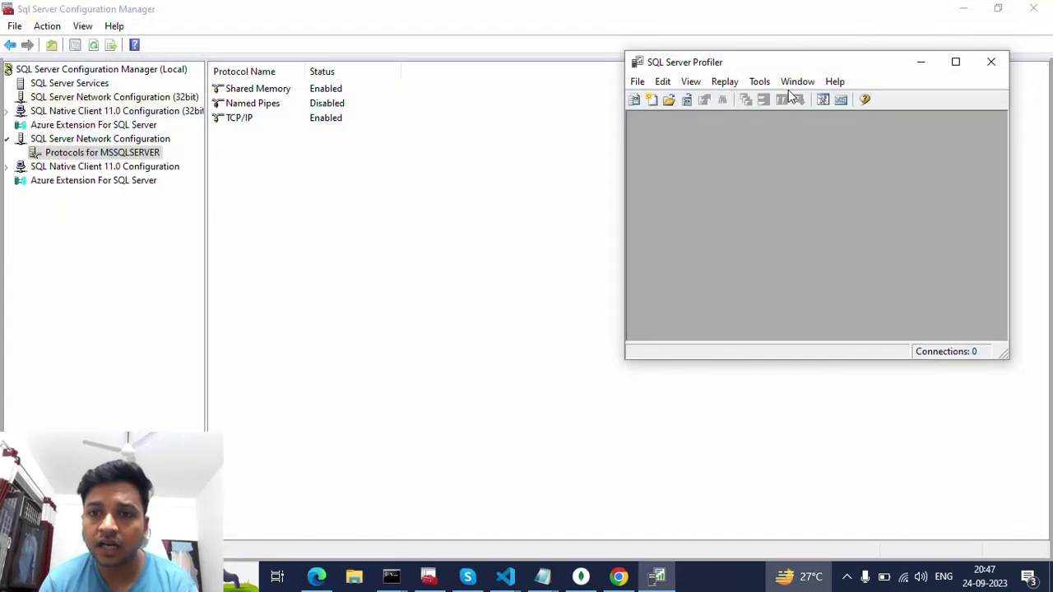
left_click(759, 82)
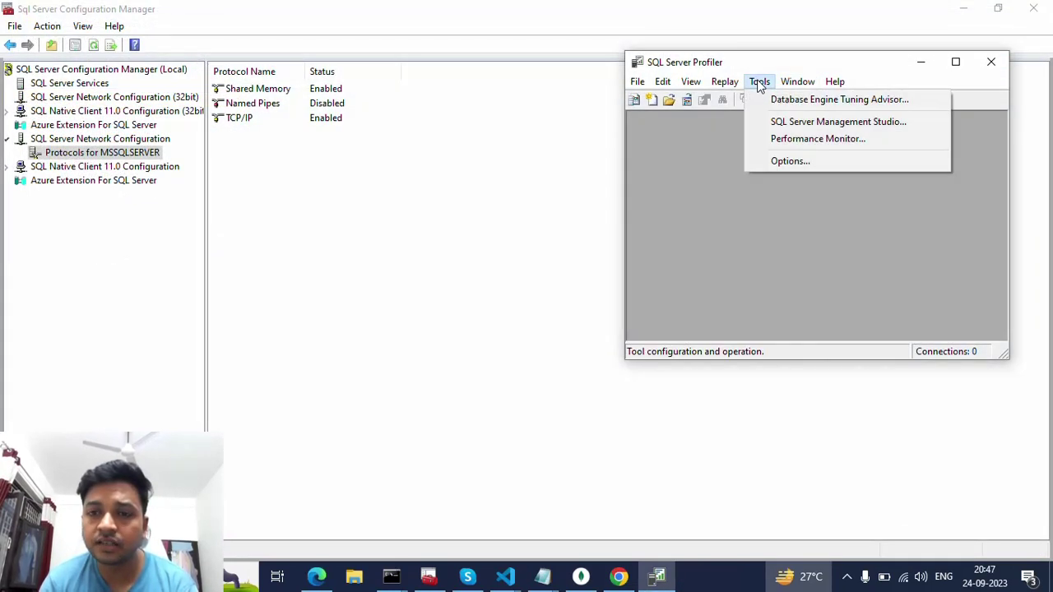
left_click(783, 122)
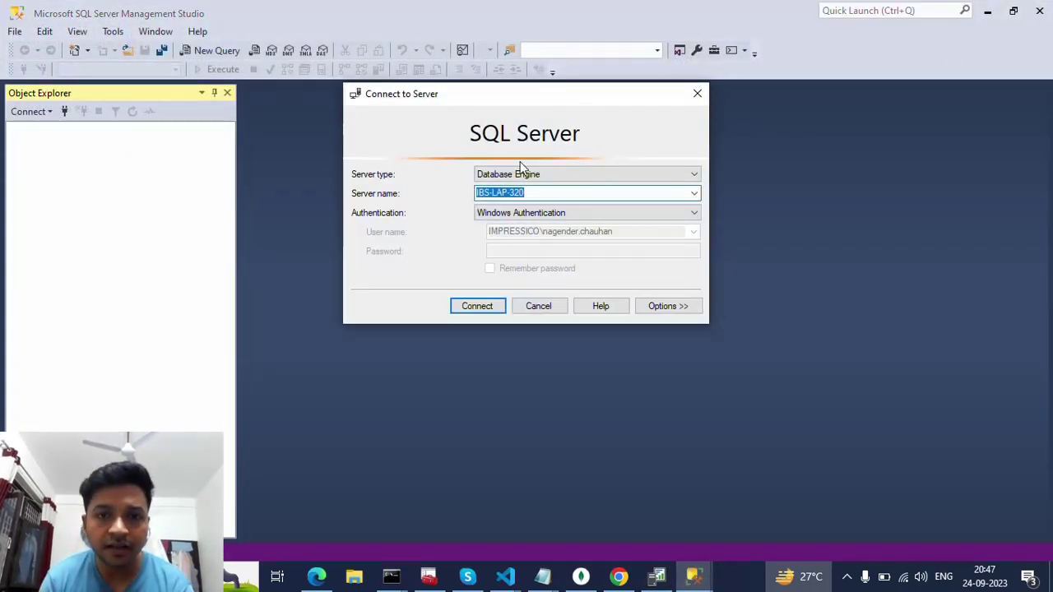
- Connect to the IBS-LAP-320 database engine using SQL Server Authentication with the sa login and its password
left_click(653, 212)
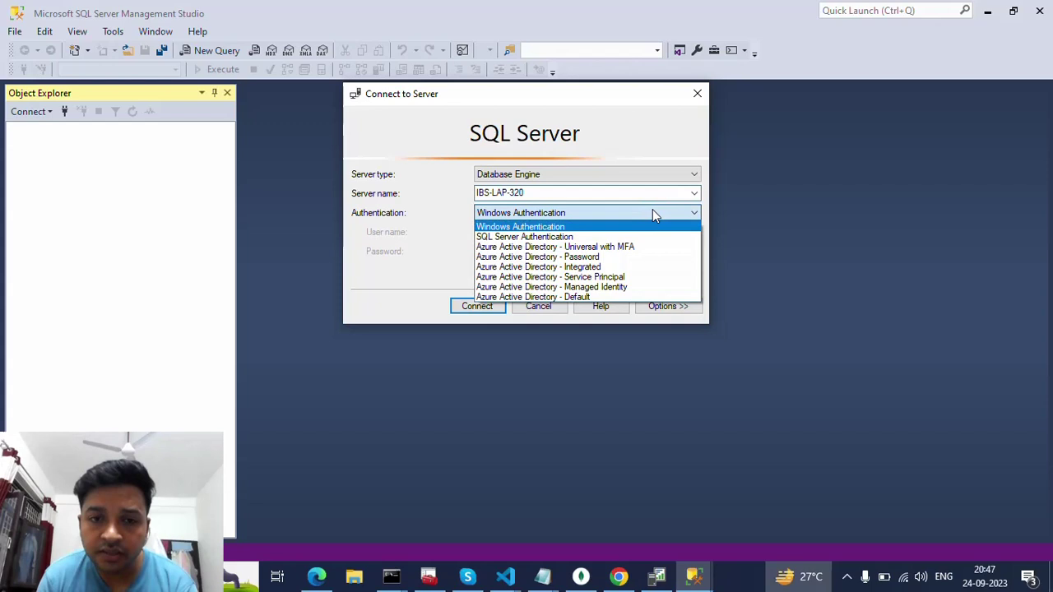
left_click(614, 237)
left_click(576, 236)
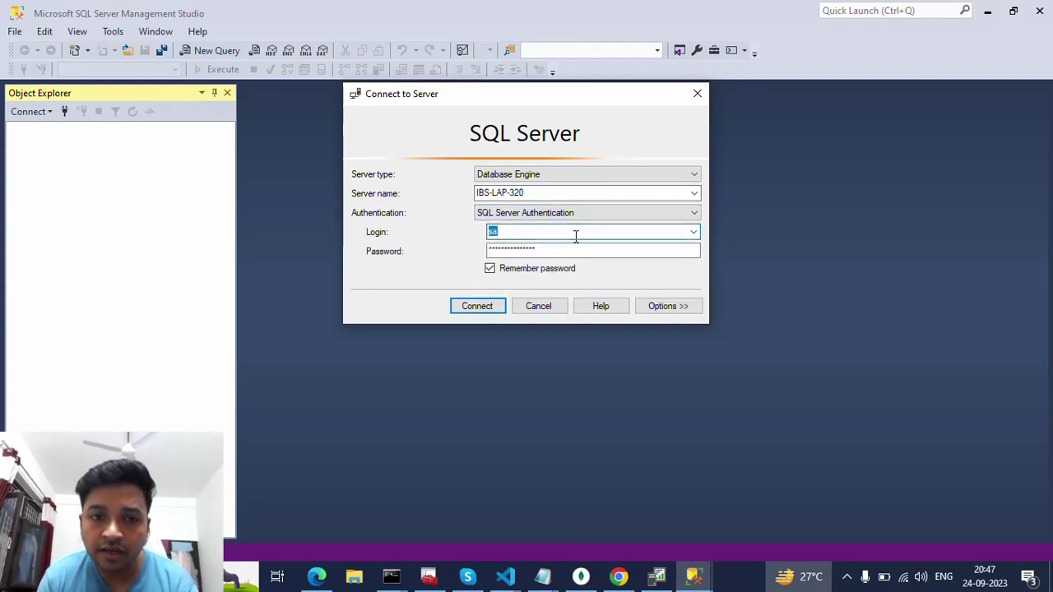
left_click(578, 250)
double_click(578, 250)
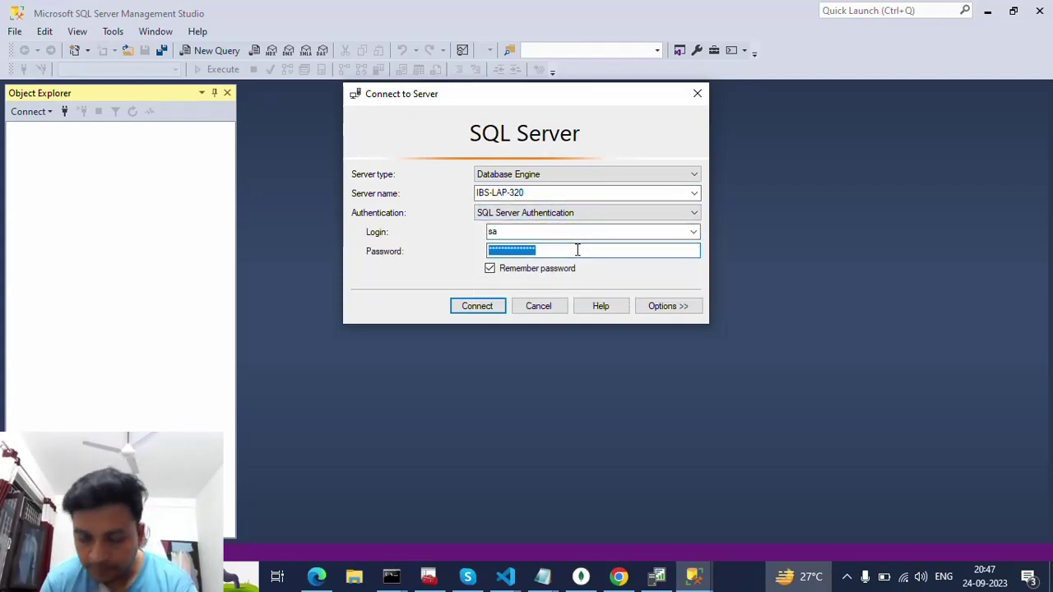
left_click(482, 306)
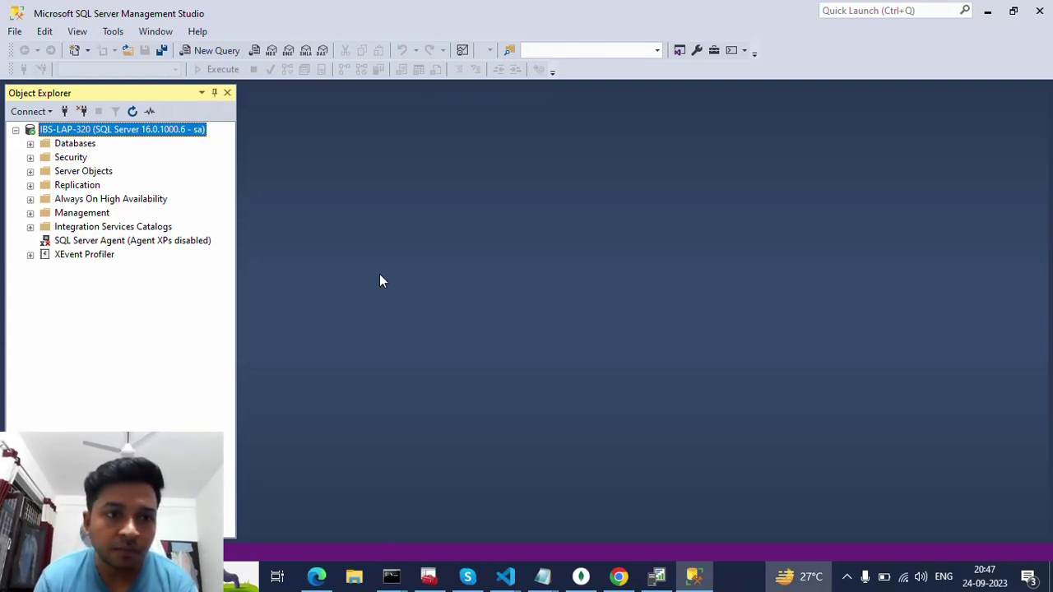
- Examine the tables and views of the Aramark database under the sa connection, and collapse its tables list
left_click(31, 143)
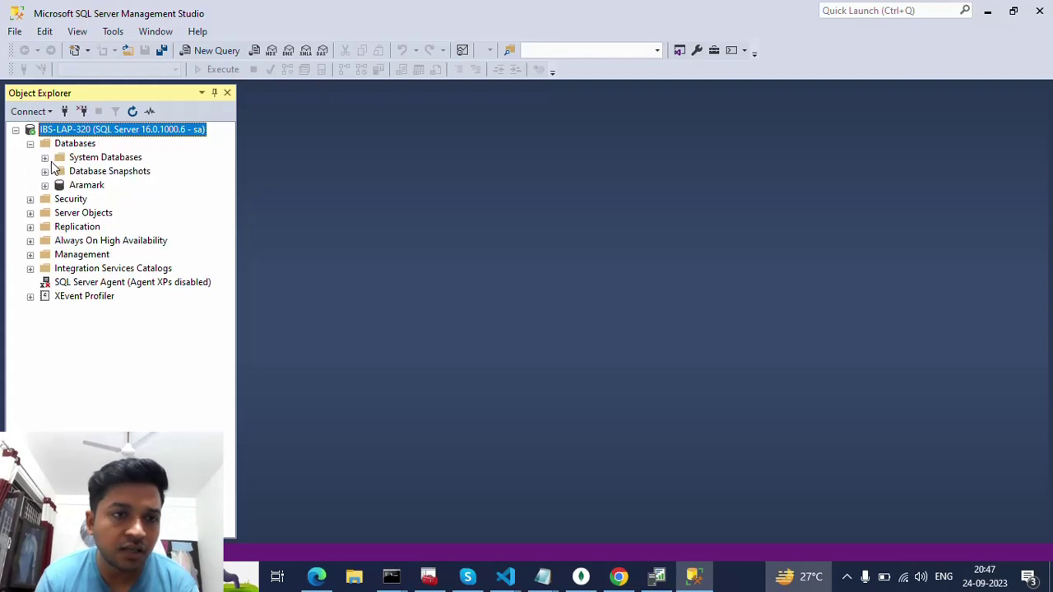
left_click(45, 185)
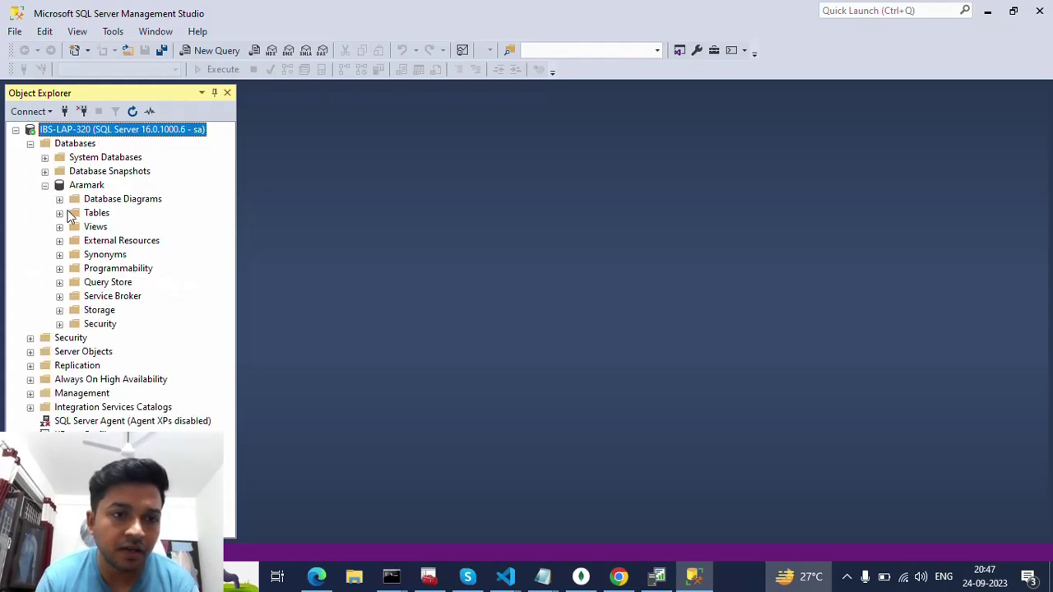
left_click(59, 213)
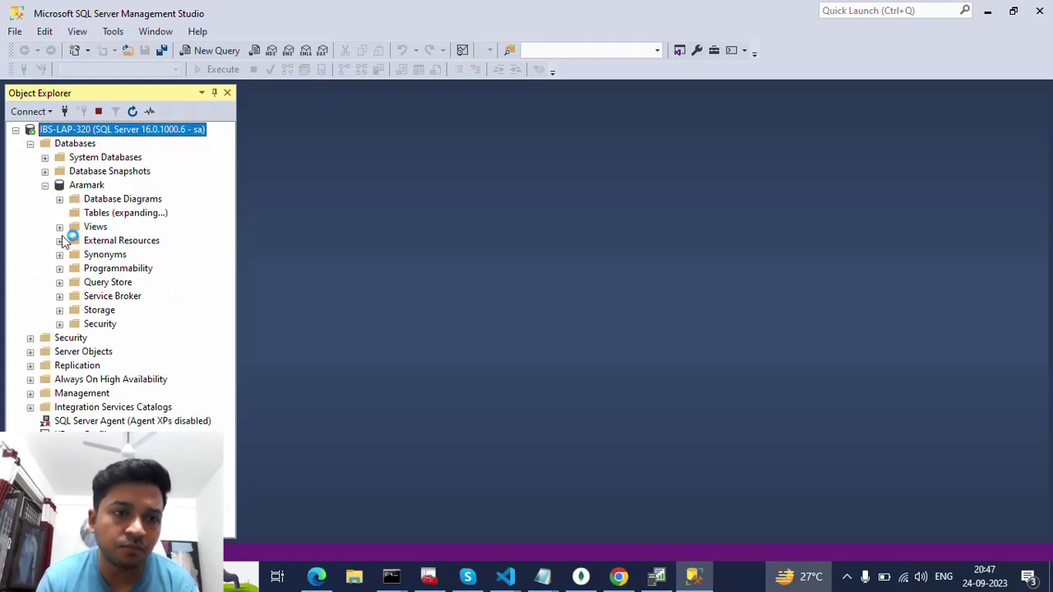
left_click(60, 227)
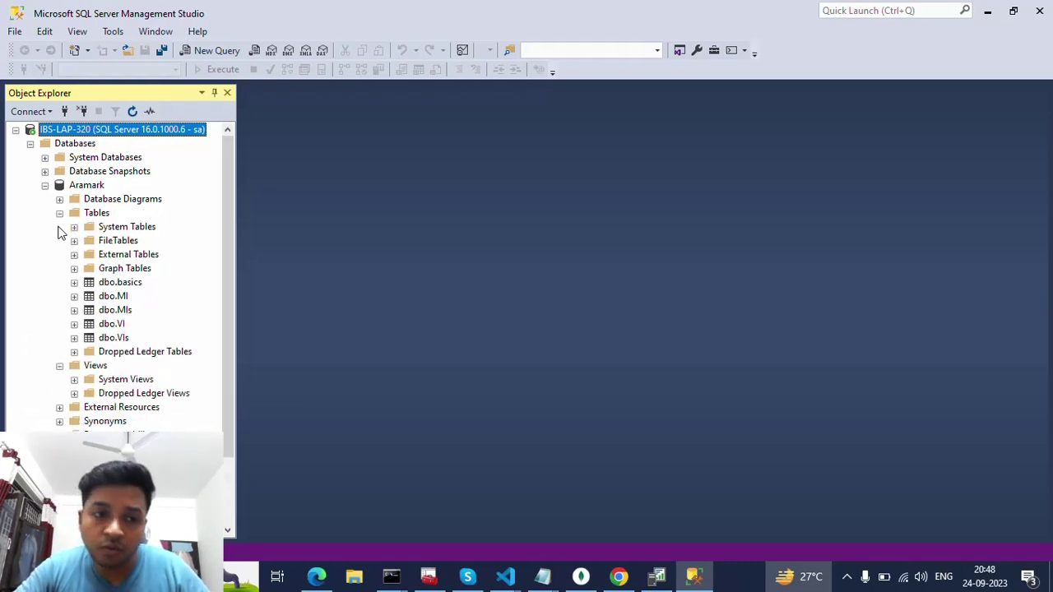
left_click(59, 214)
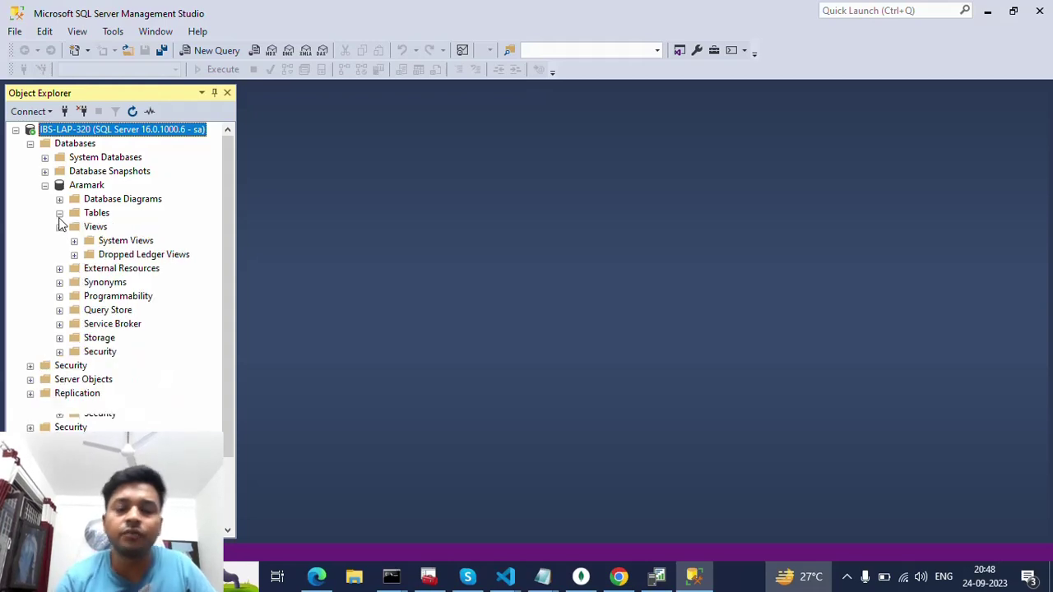